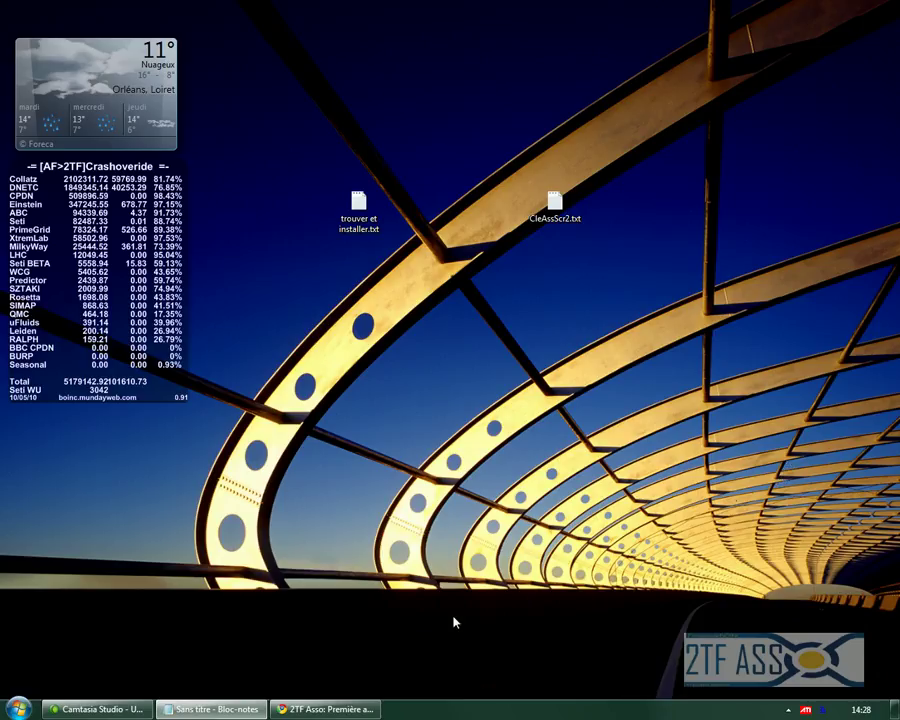
- Switch to Chrome and open the BOINC download page at boinc.berkeley.edu/download
click(325, 709)
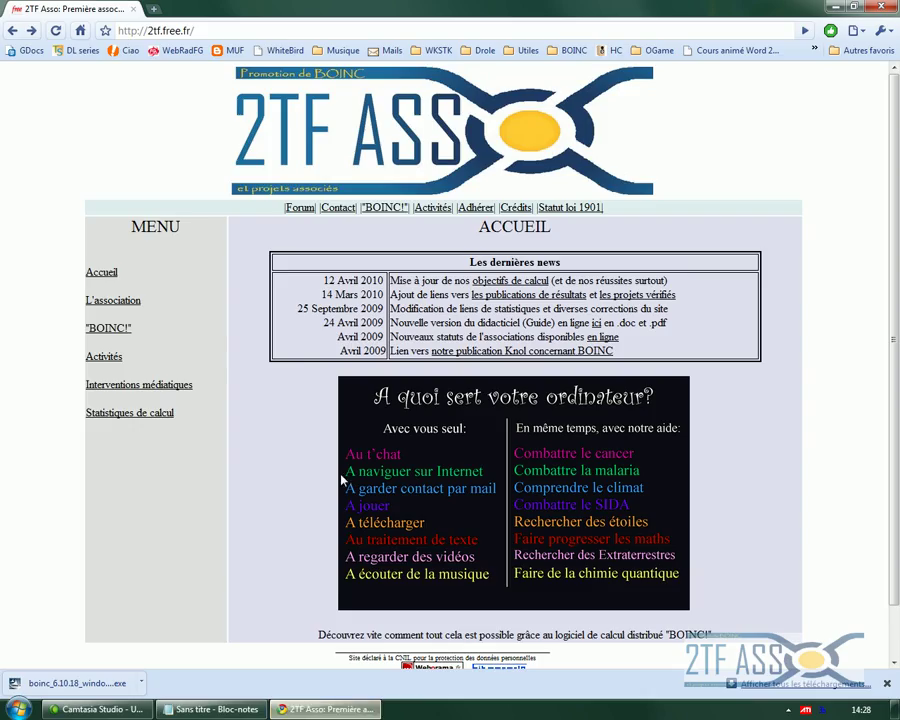
click(228, 29)
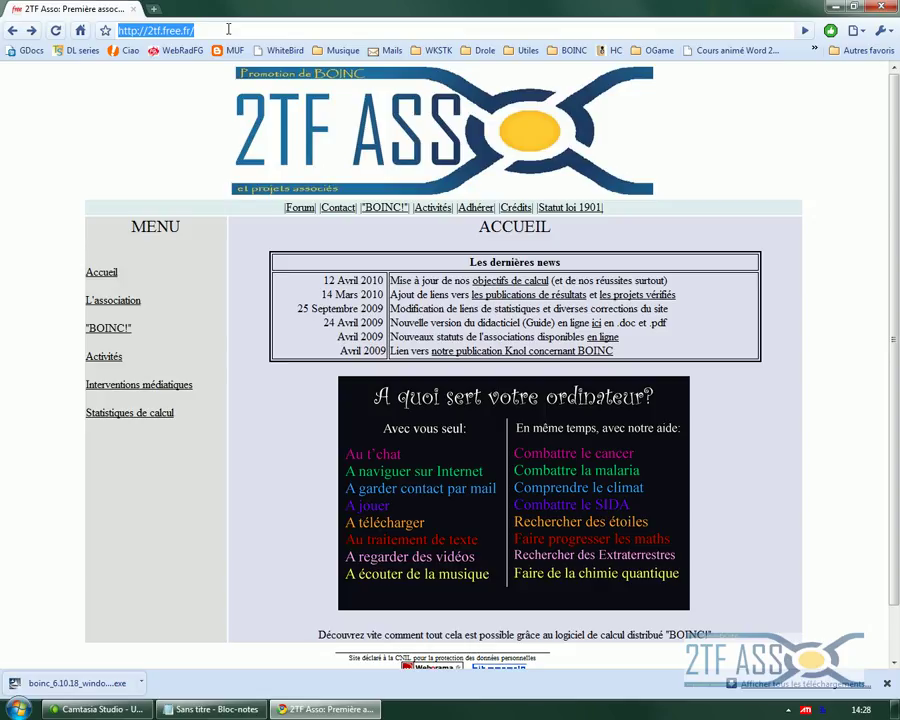
text(boinc.3)
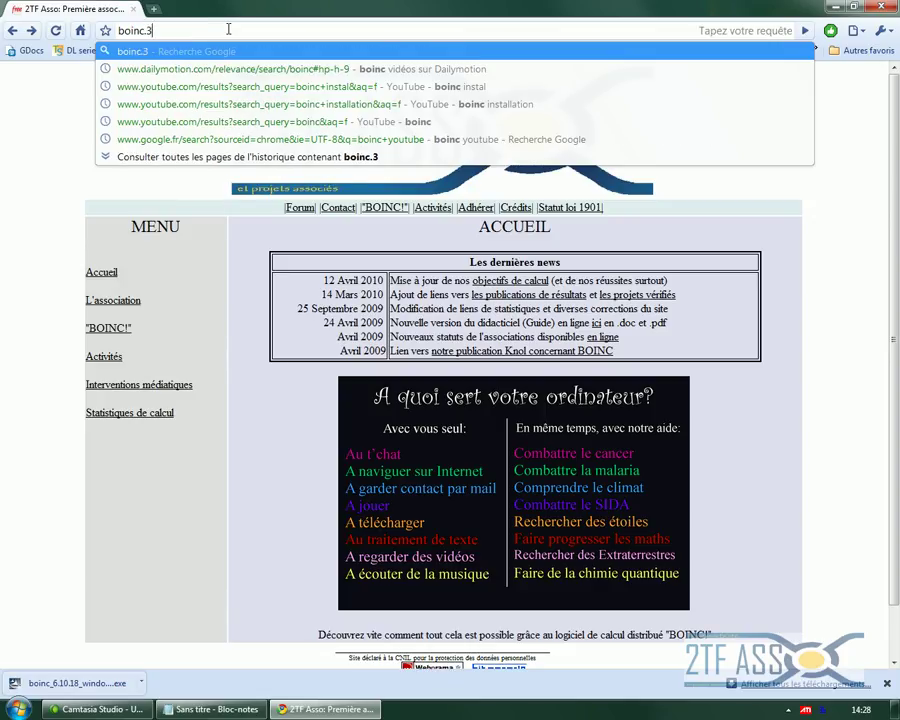
key(BackSpace)
key(BackSpace)
text(.berkeley)
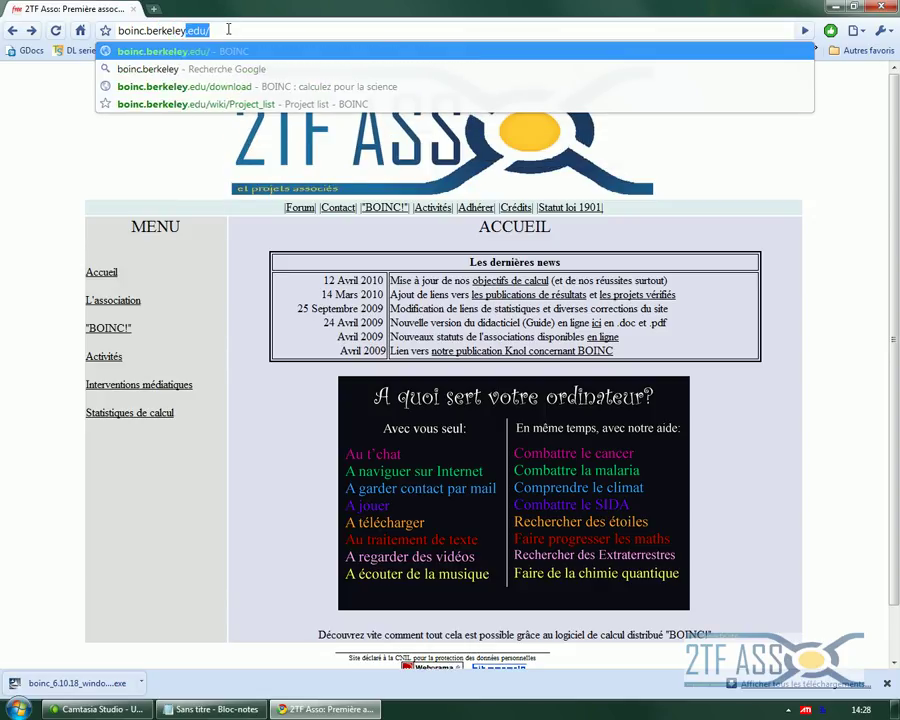
text(.edu/do)
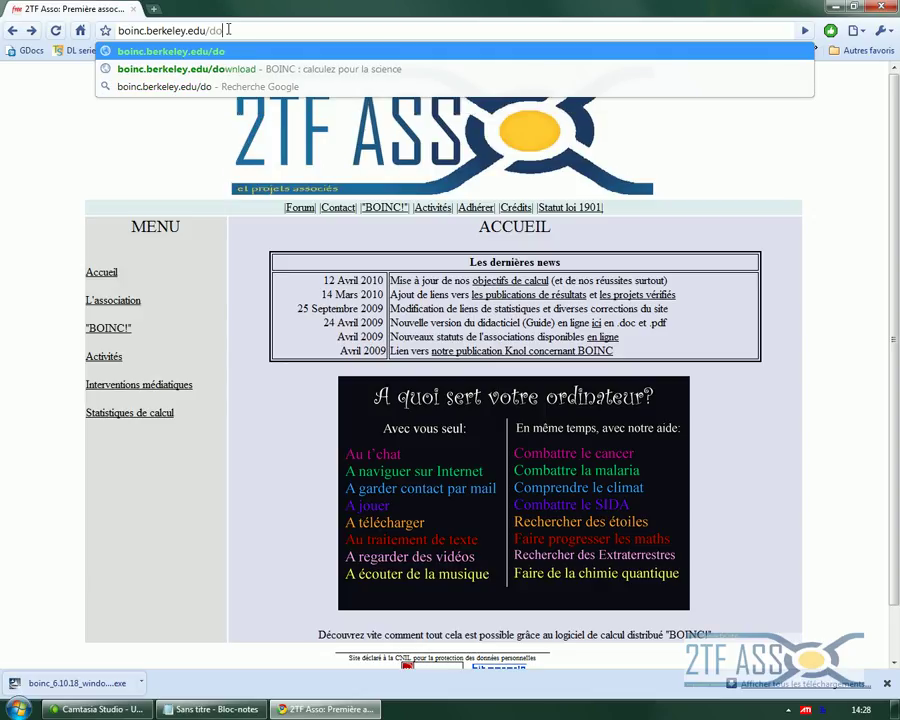
text(wnload)
key(Return)
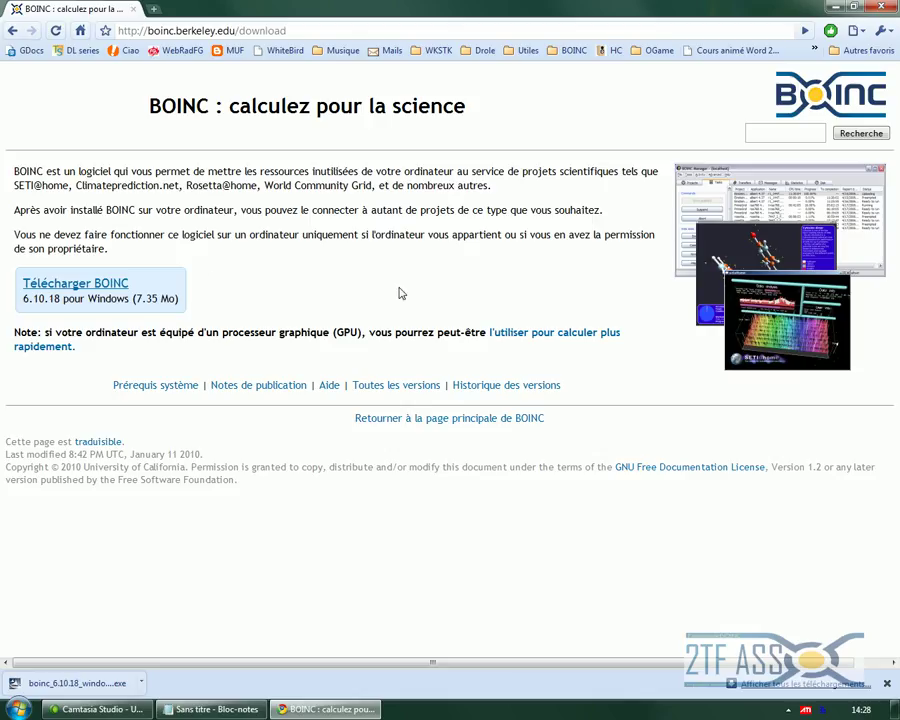
- Download the BOINC 6.10.18 Windows installer to the Downloads folder and run it, allowing its execution
click(116, 290)
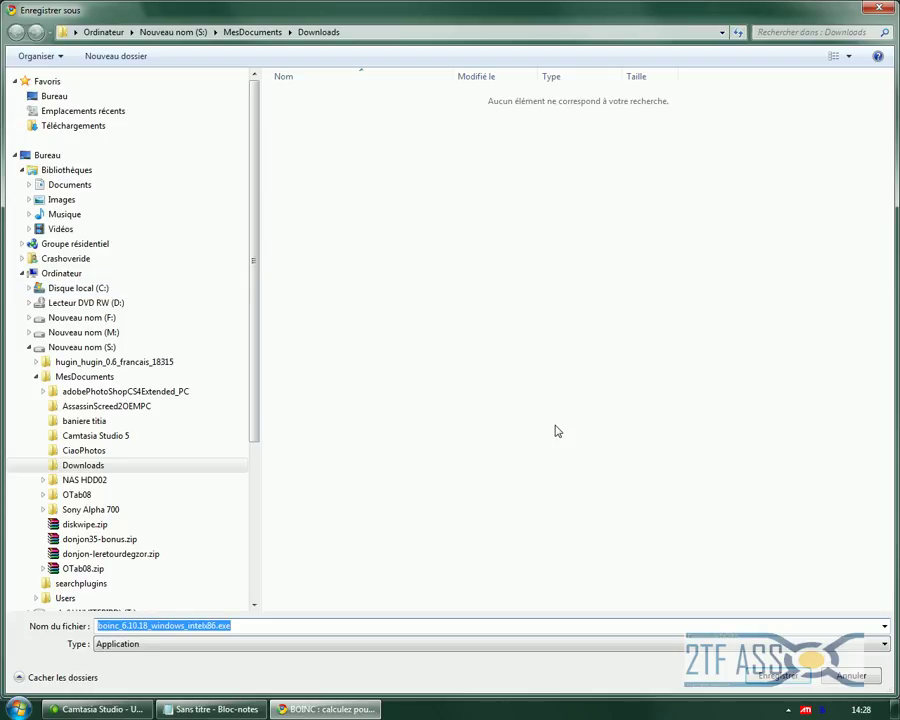
click(790, 676)
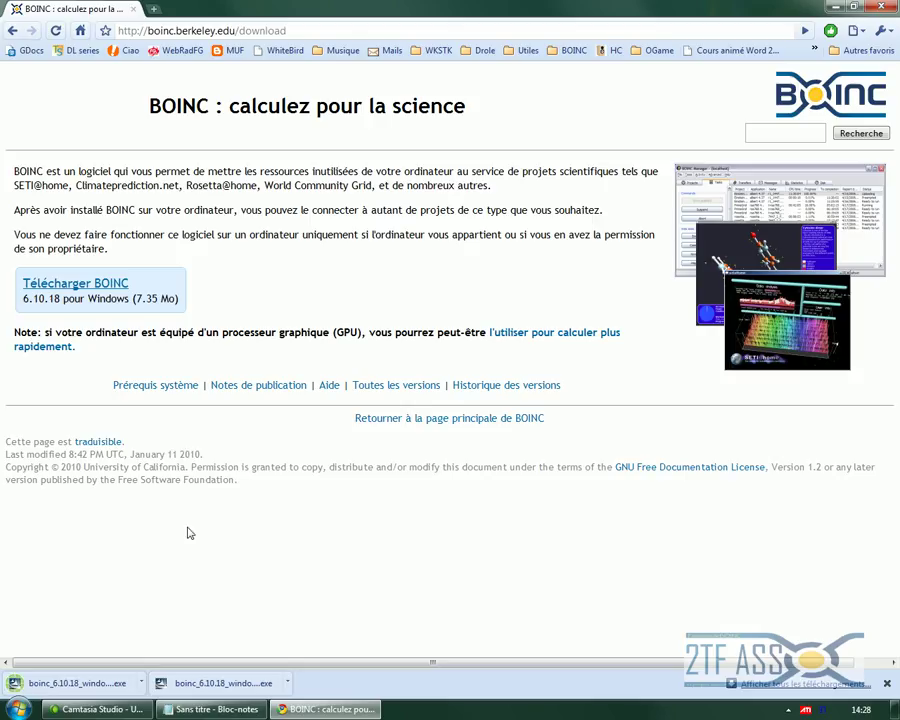
click(142, 683)
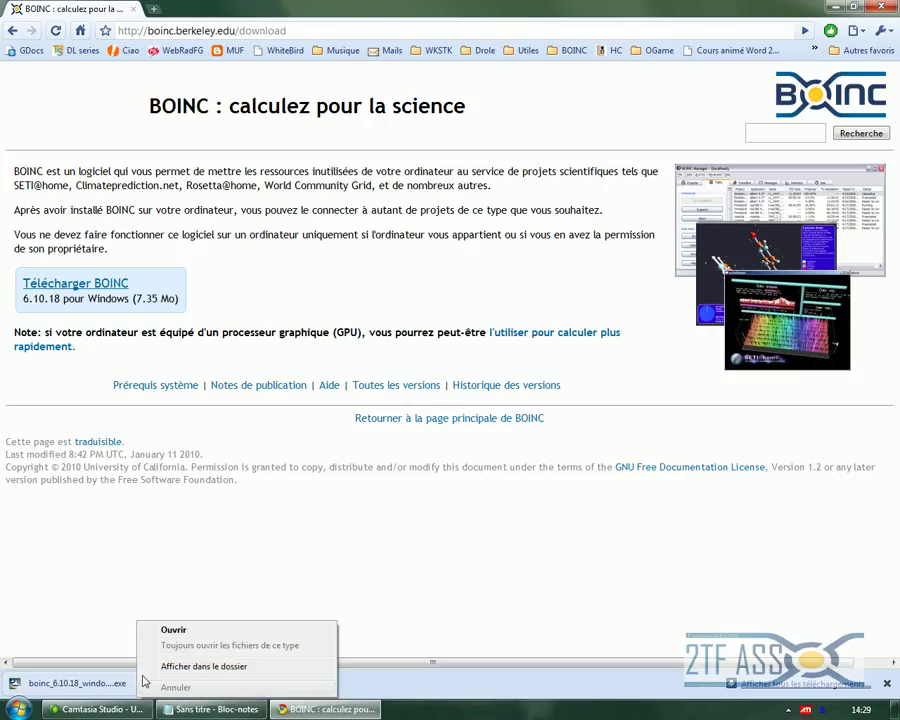
click(231, 638)
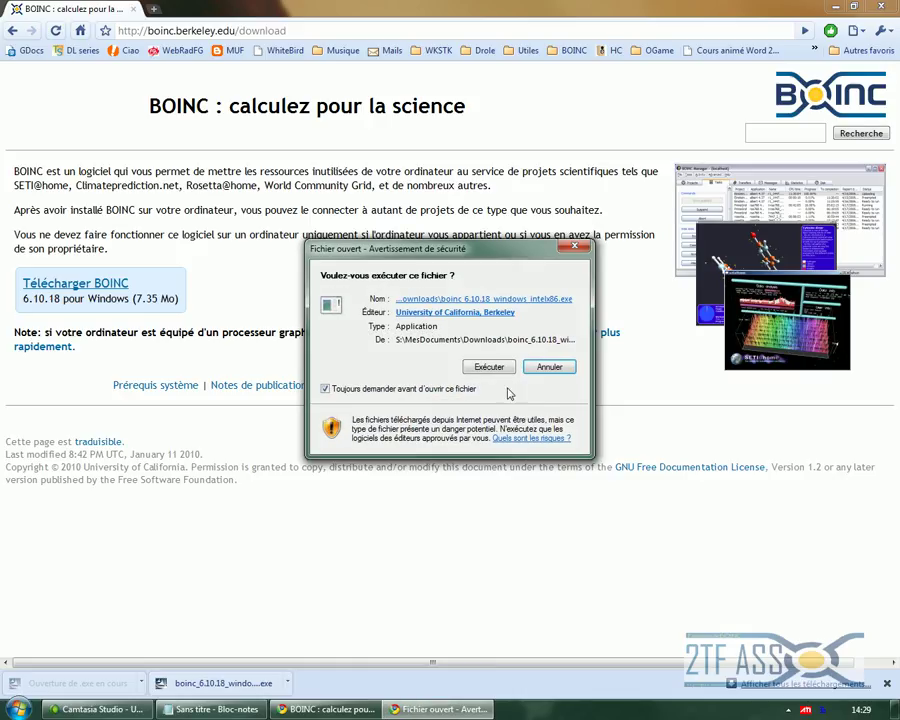
click(488, 368)
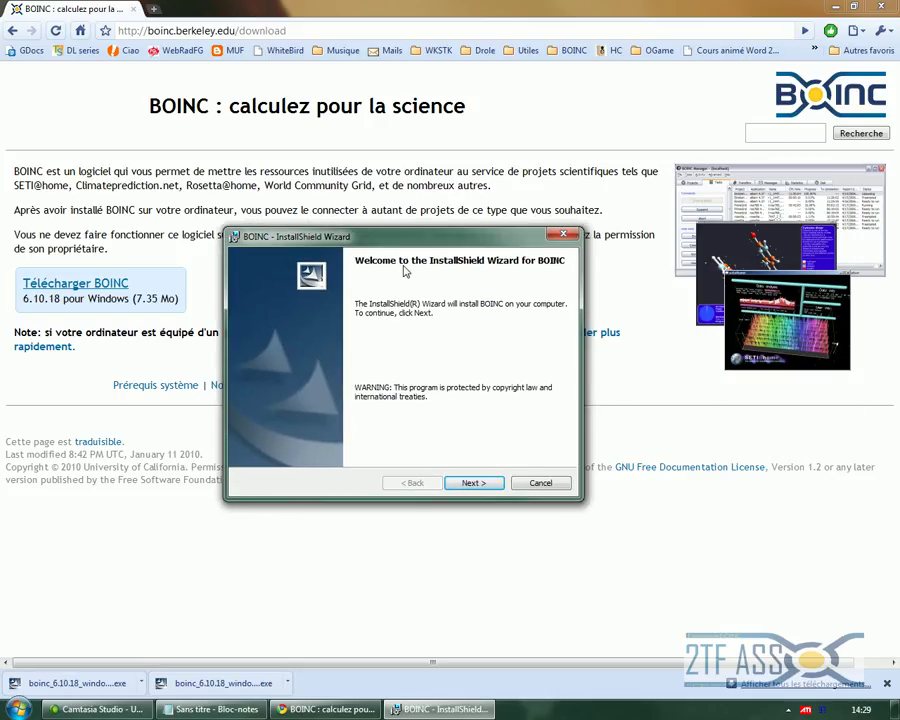
- Begin the BOINC setup wizard and accept the license agreement terms
click(474, 483)
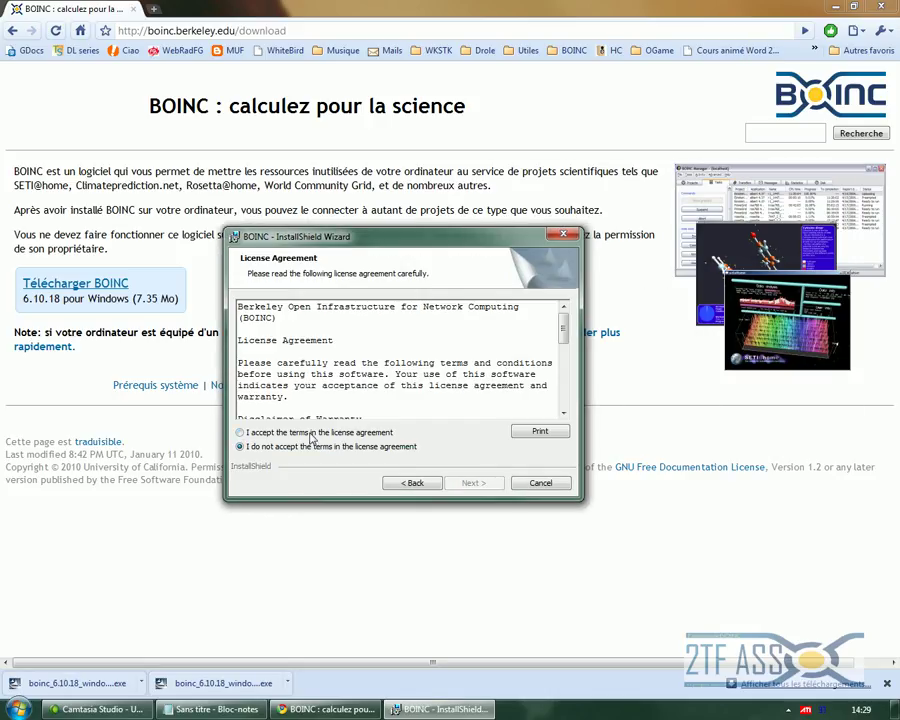
click(311, 434)
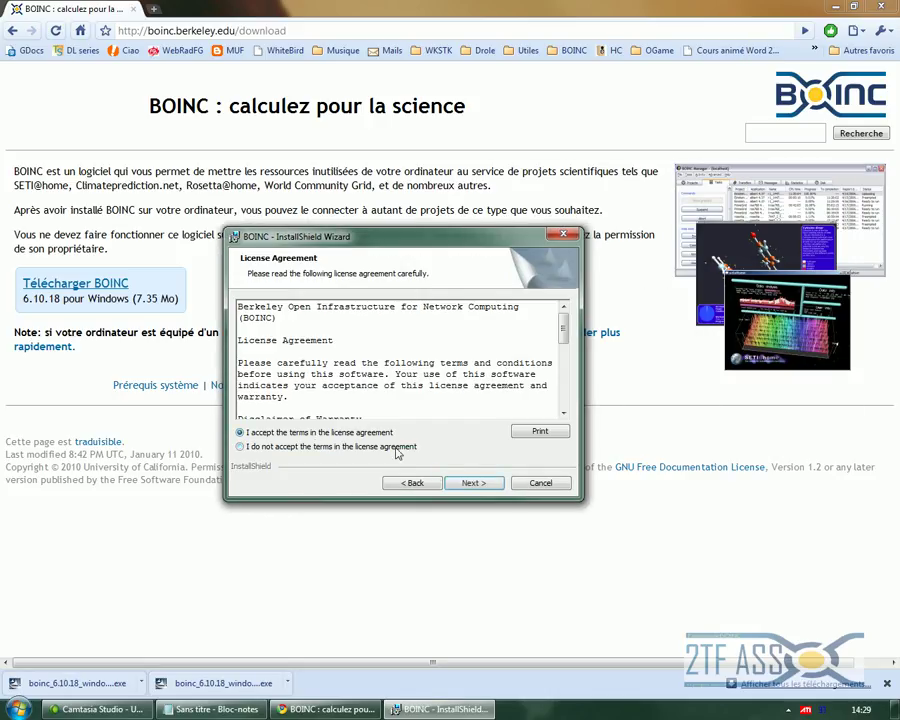
click(474, 483)
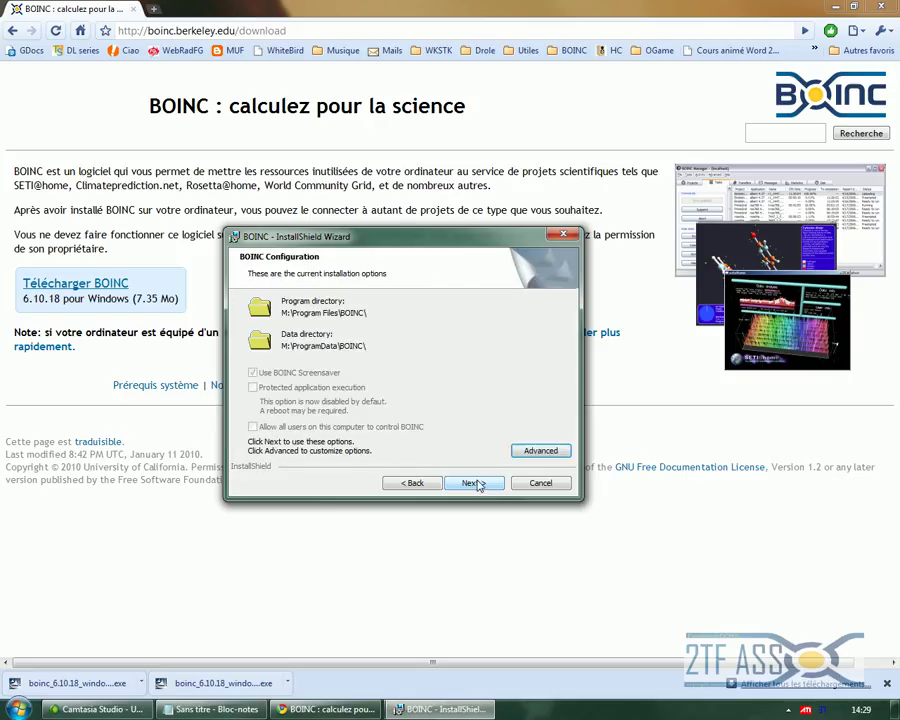
- Customize the advanced installation options by disabling the BOINC screensaver and leaving control by all users off
click(540, 452)
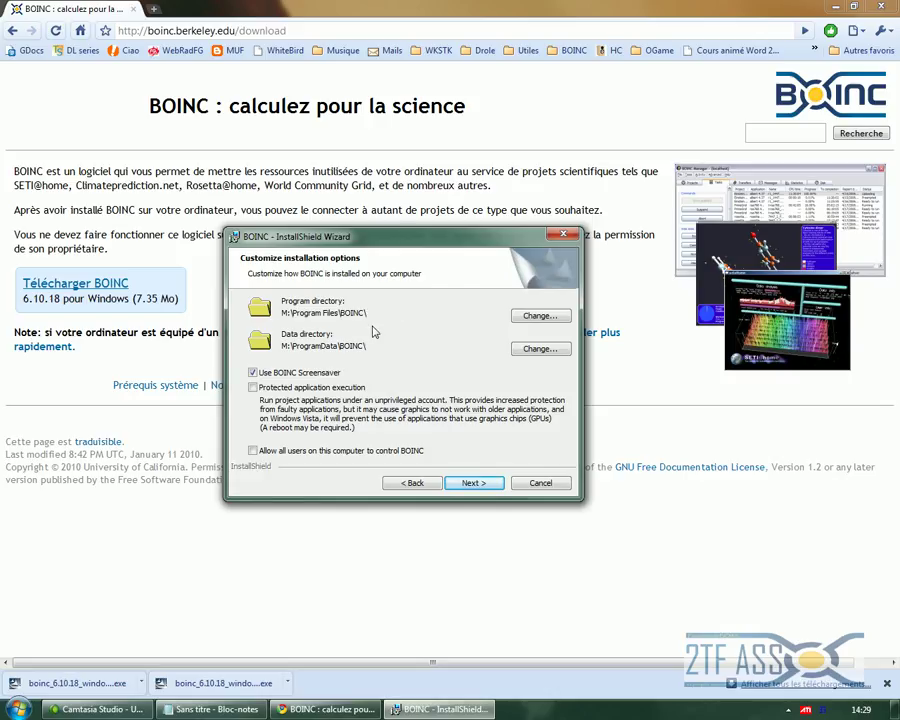
click(253, 373)
click(254, 453)
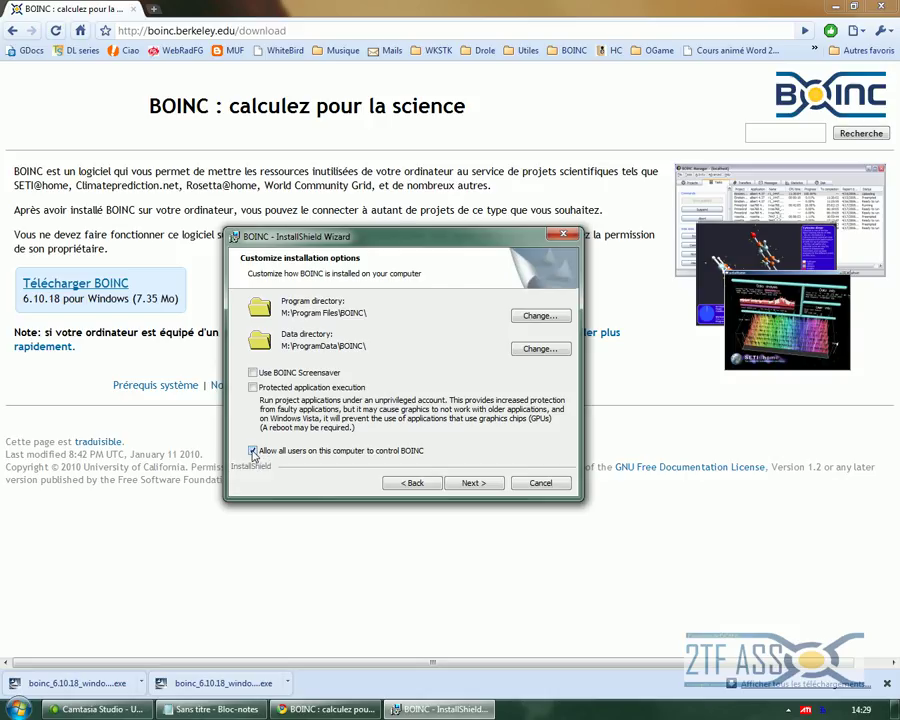
click(254, 453)
click(474, 483)
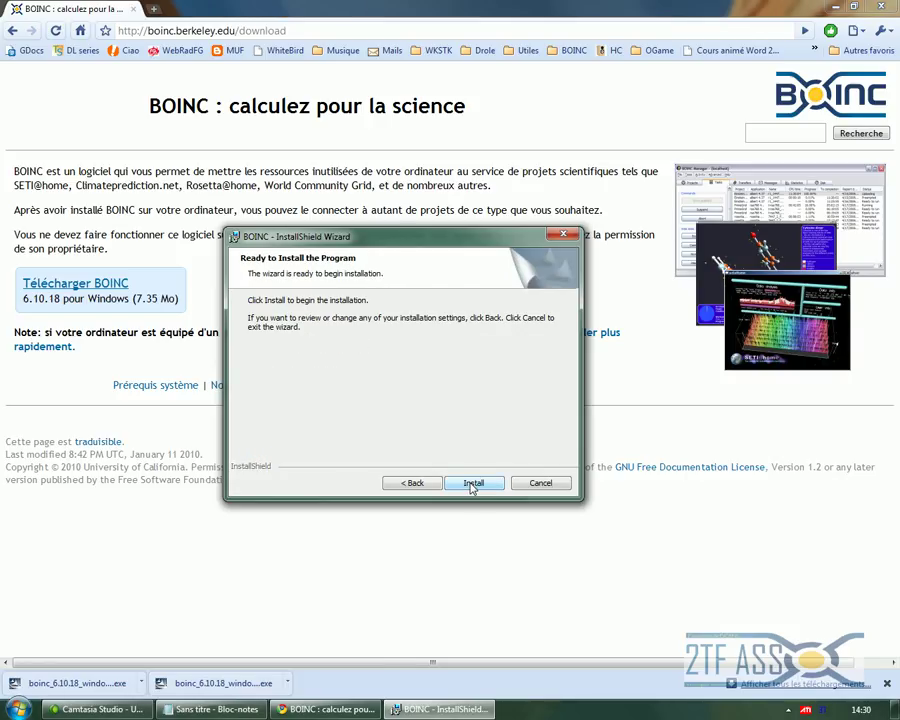
- Install BOINC, finish the wizard with the option to launch the BOINC Manager enabled, and maximize the manager window
click(473, 484)
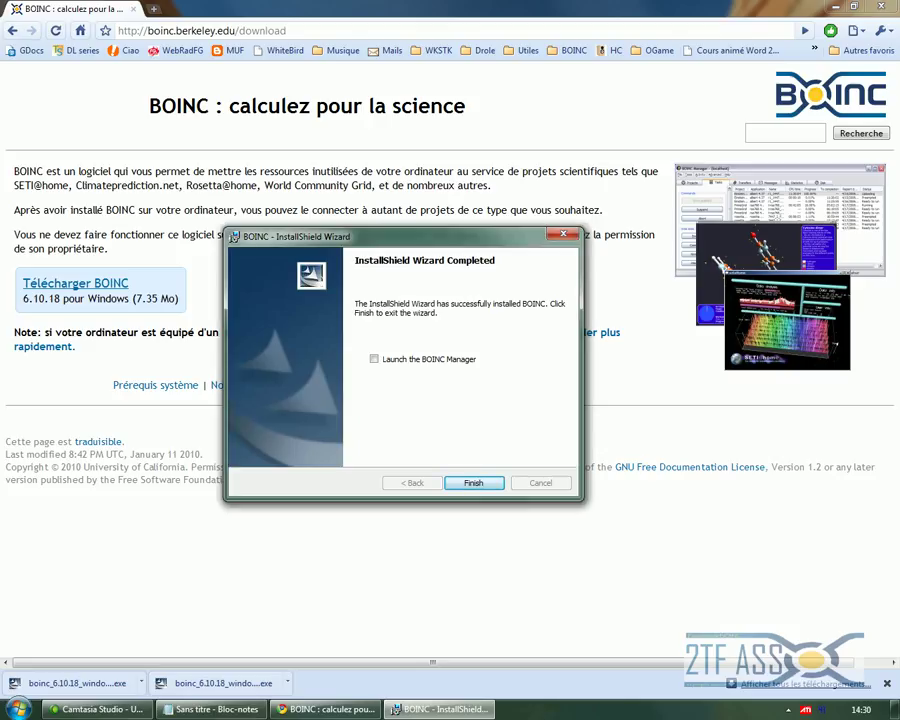
click(374, 359)
click(474, 485)
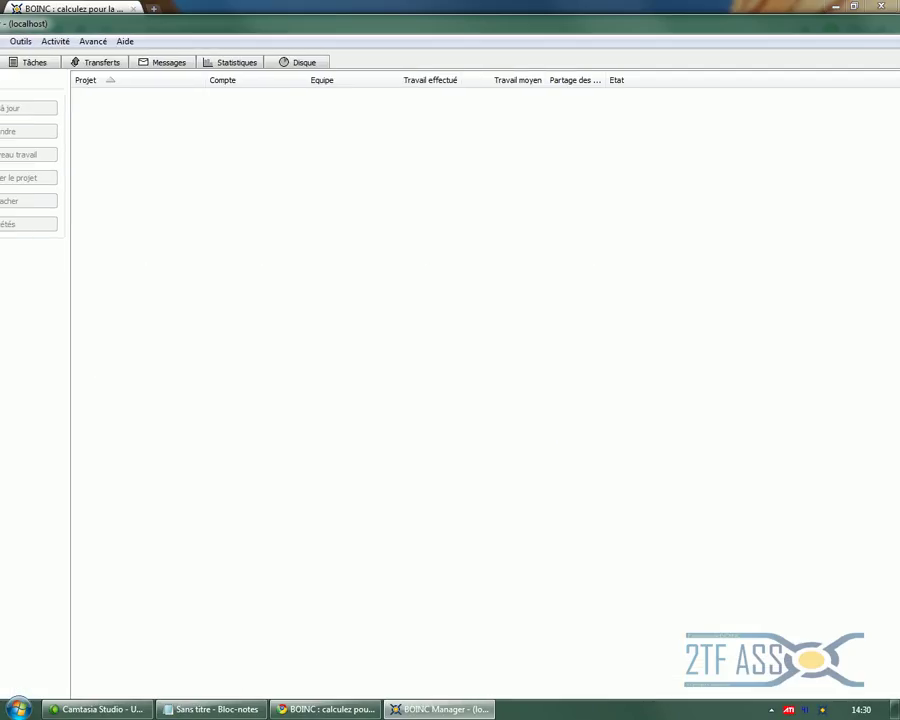
drag(496, 24, 488, 5)
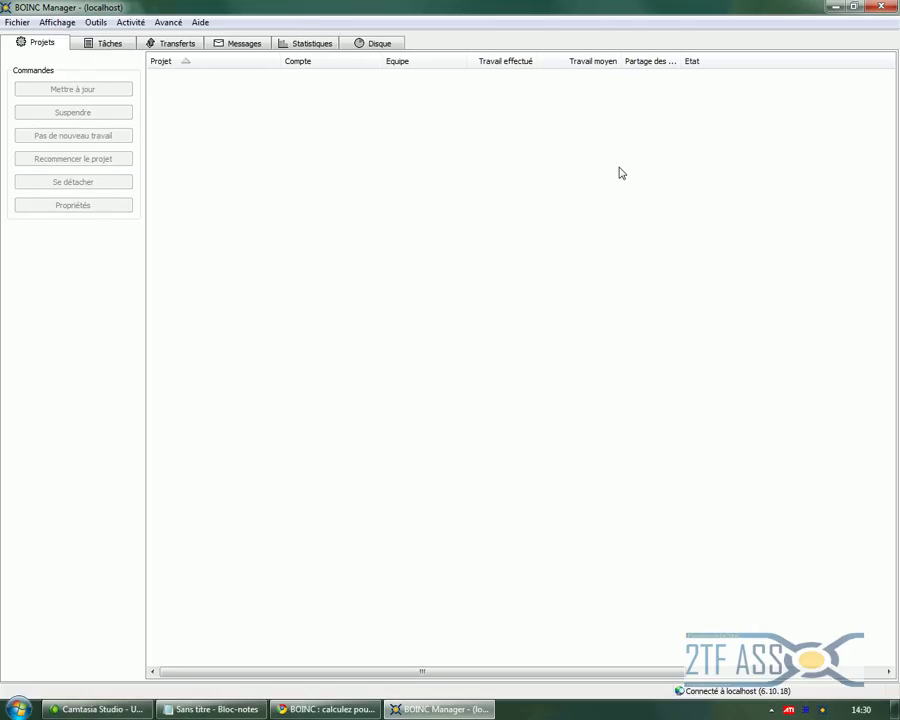
- Start attaching to a new project and choose Collatz Conjecture from the project list
click(60, 22)
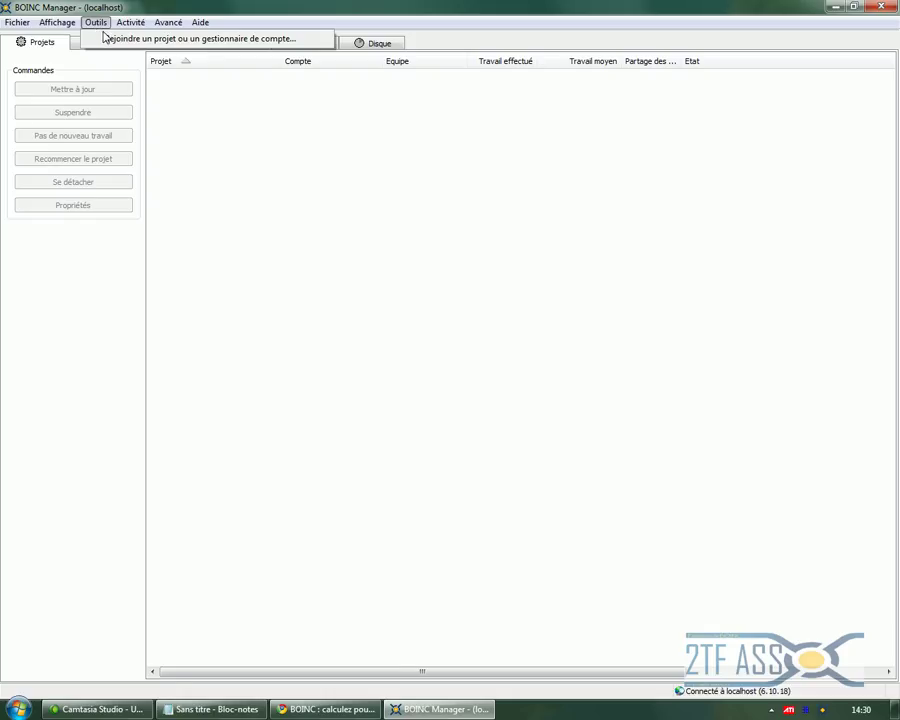
click(105, 38)
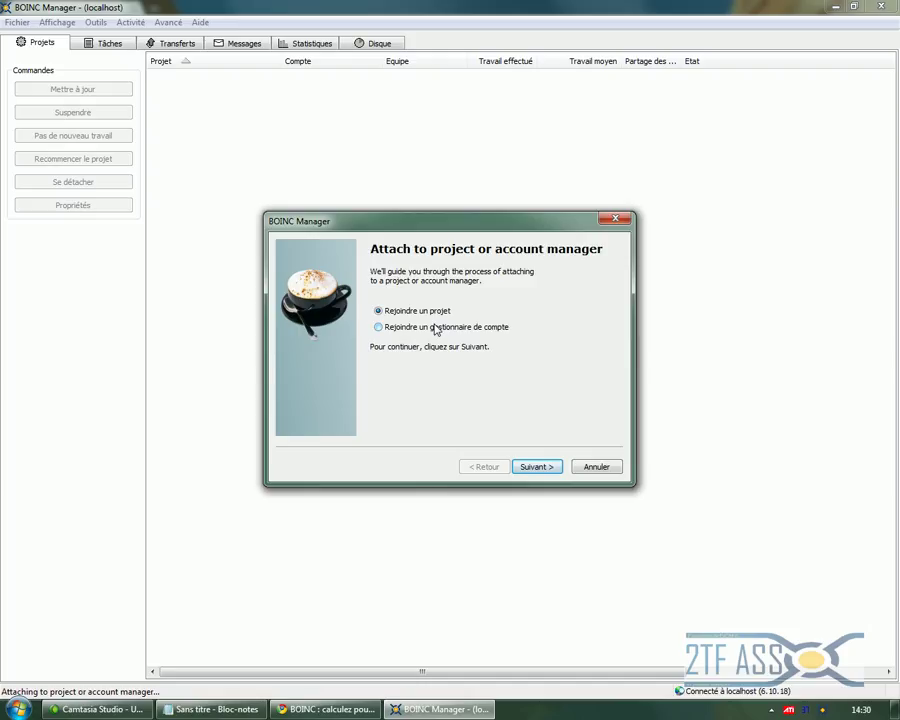
click(535, 469)
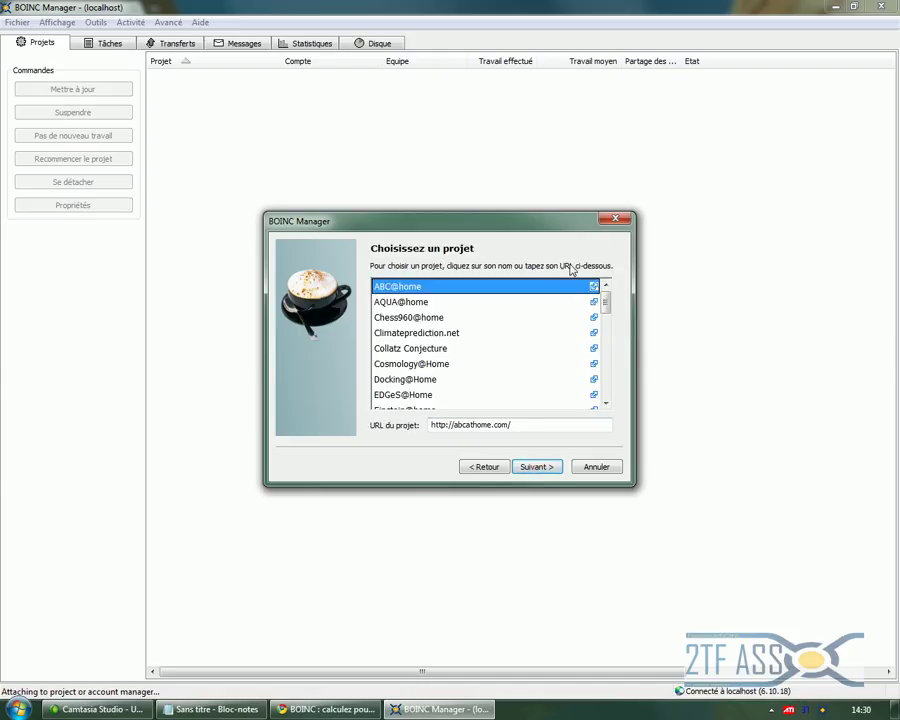
drag(605, 305, 608, 312)
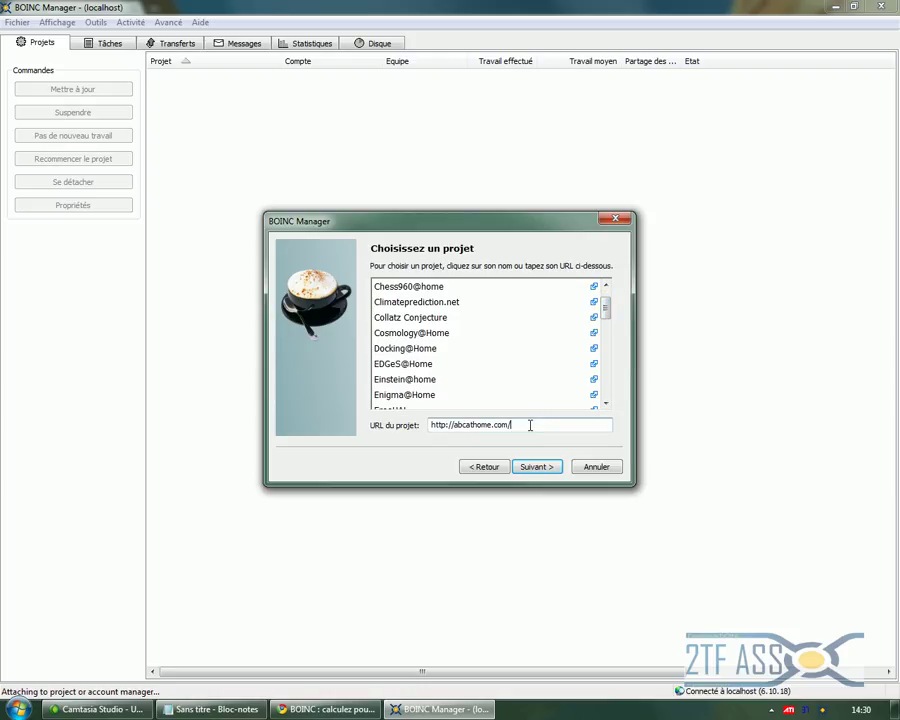
drag(608, 311, 607, 297)
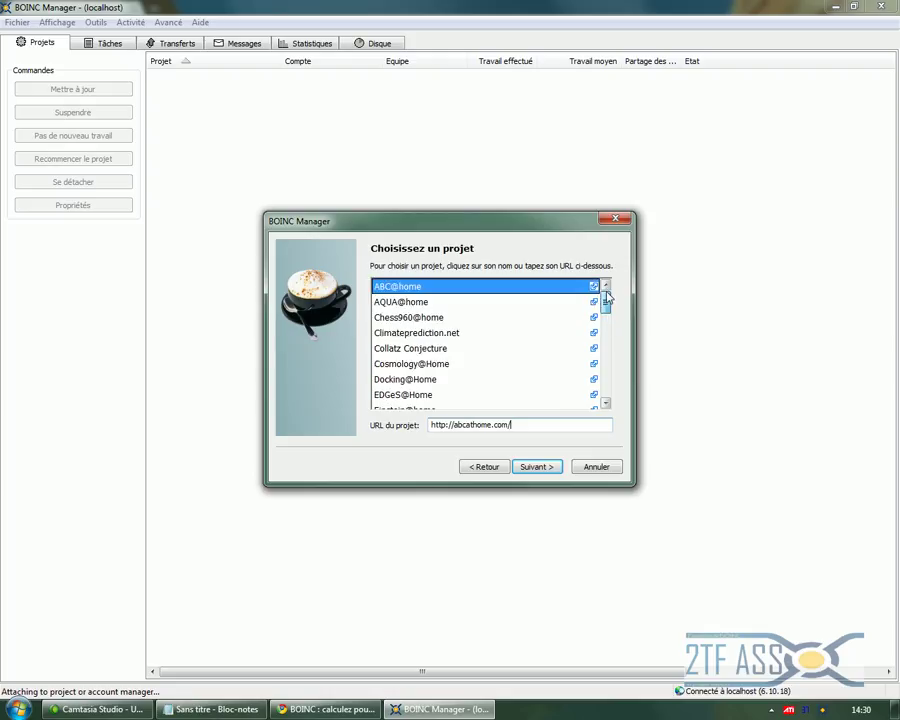
click(432, 352)
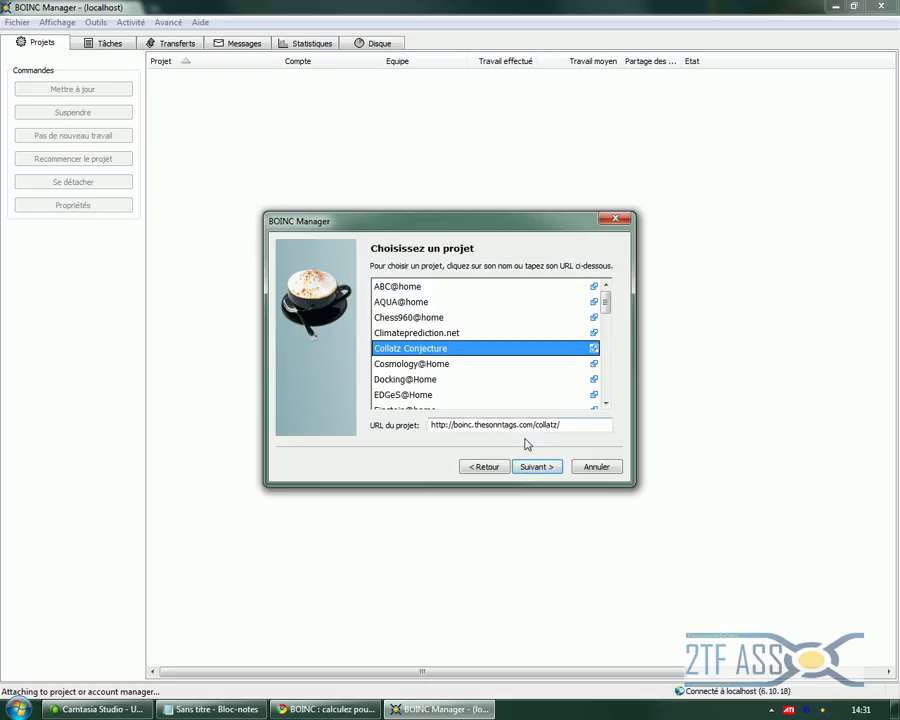
- Check the Collatz Conjecture website from the project list, close its page, and return to BOINC Manager to confirm the project choice
click(594, 350)
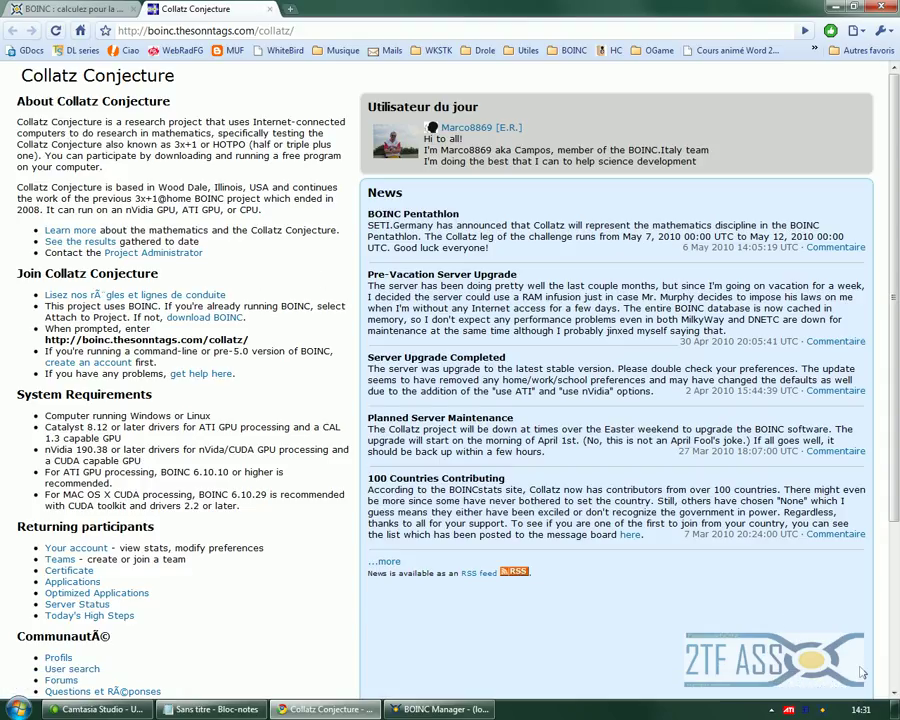
click(270, 10)
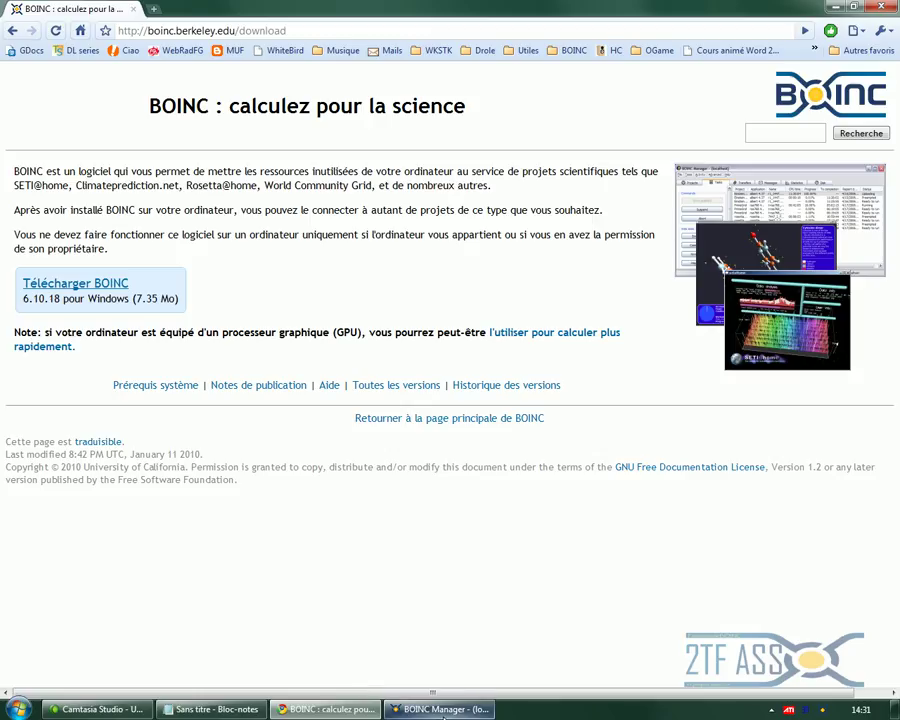
click(443, 709)
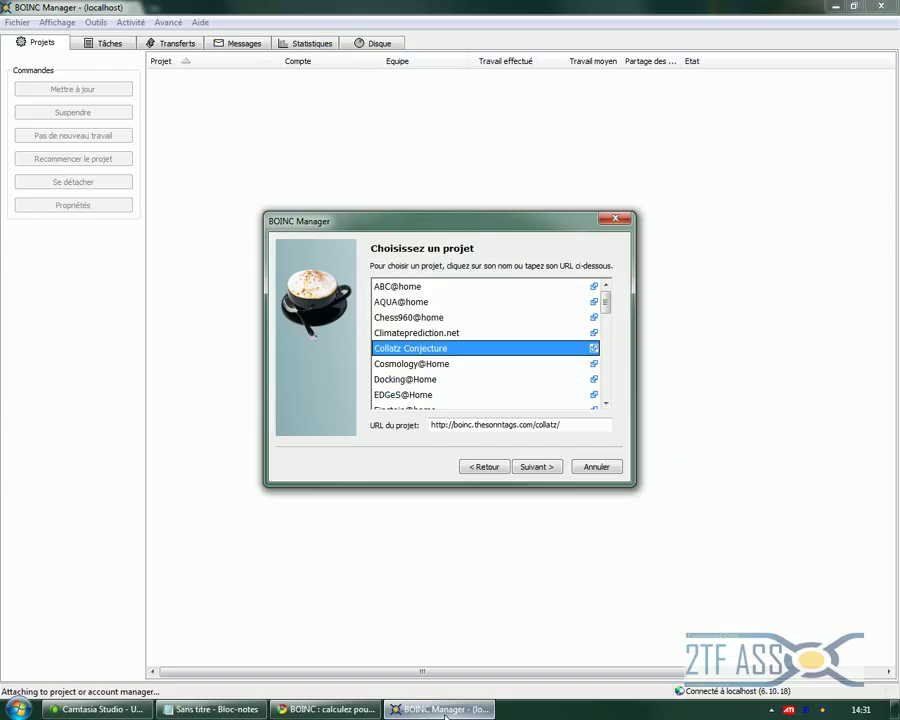
click(537, 467)
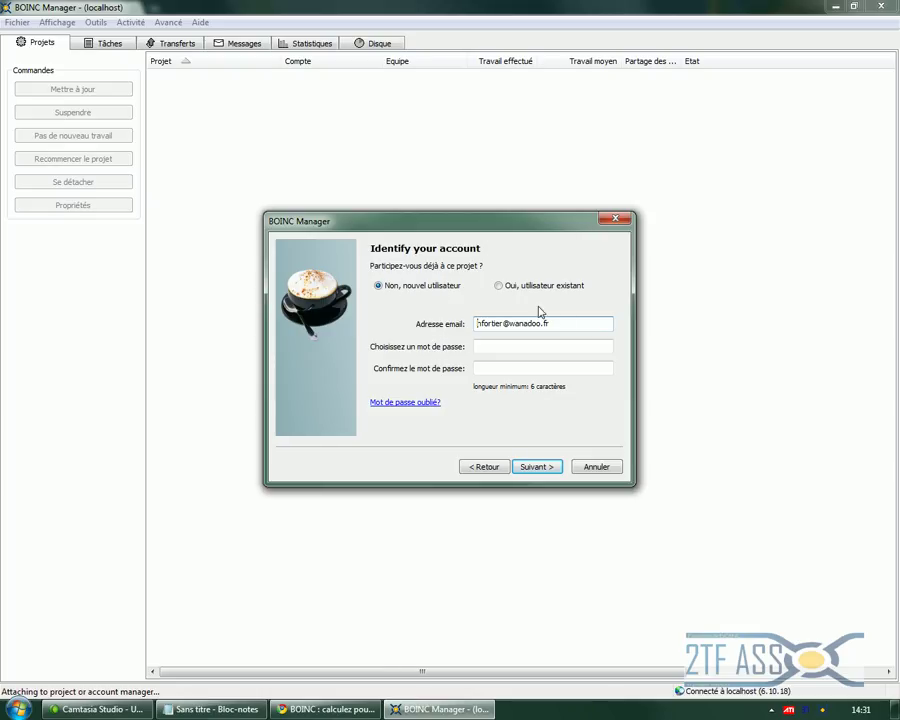
drag(566, 323, 474, 323)
click(495, 347)
click(492, 369)
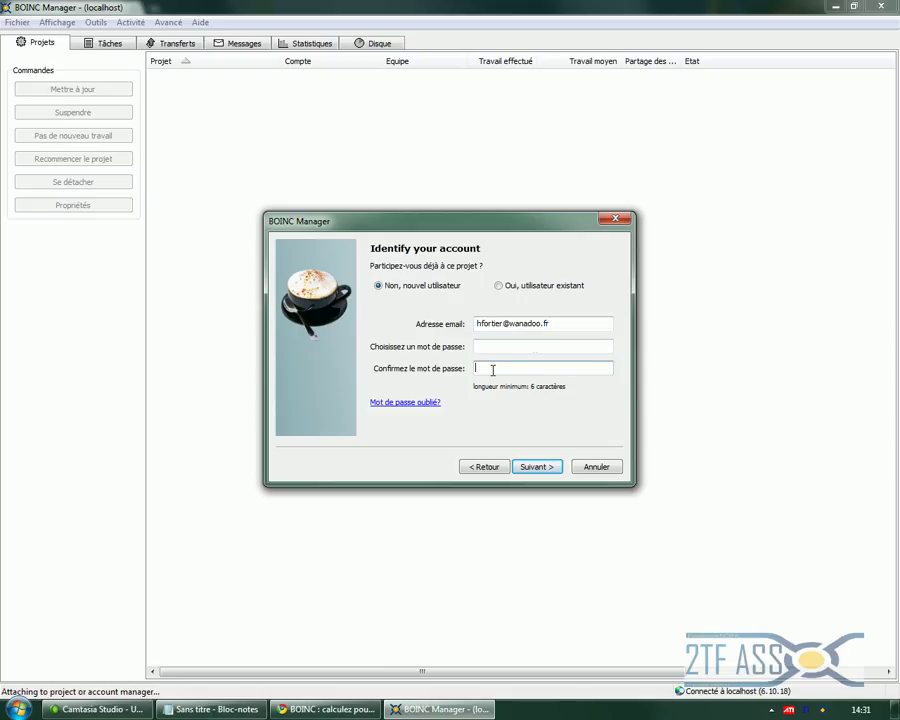
- Attach to Collatz Conjecture as an existing user by entering the account password, and select the attached project in the projects list
click(498, 287)
click(469, 347)
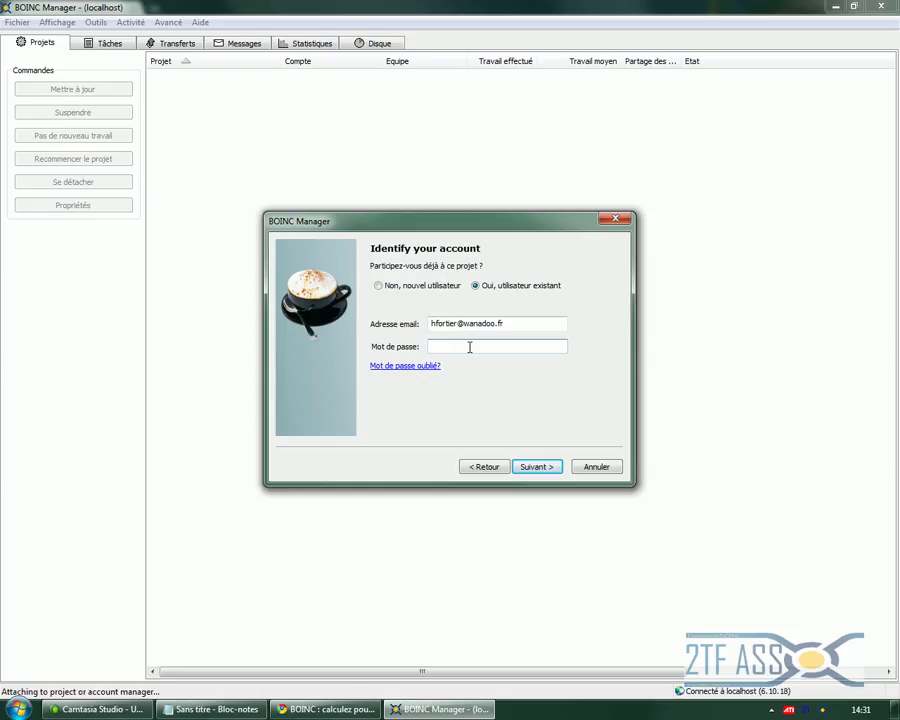
text(••)
click(536, 467)
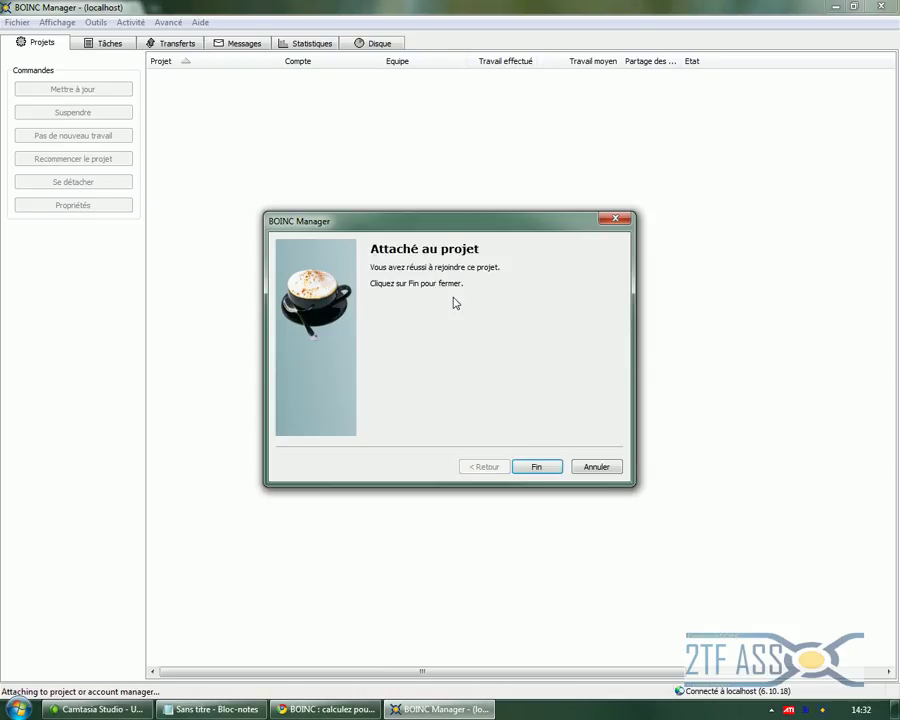
click(546, 471)
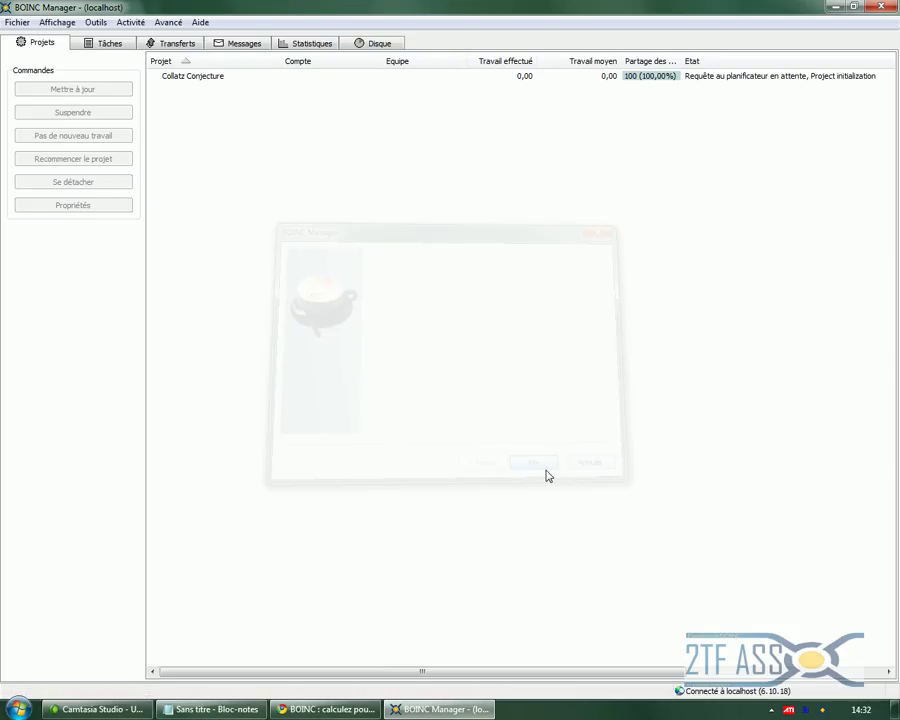
click(193, 80)
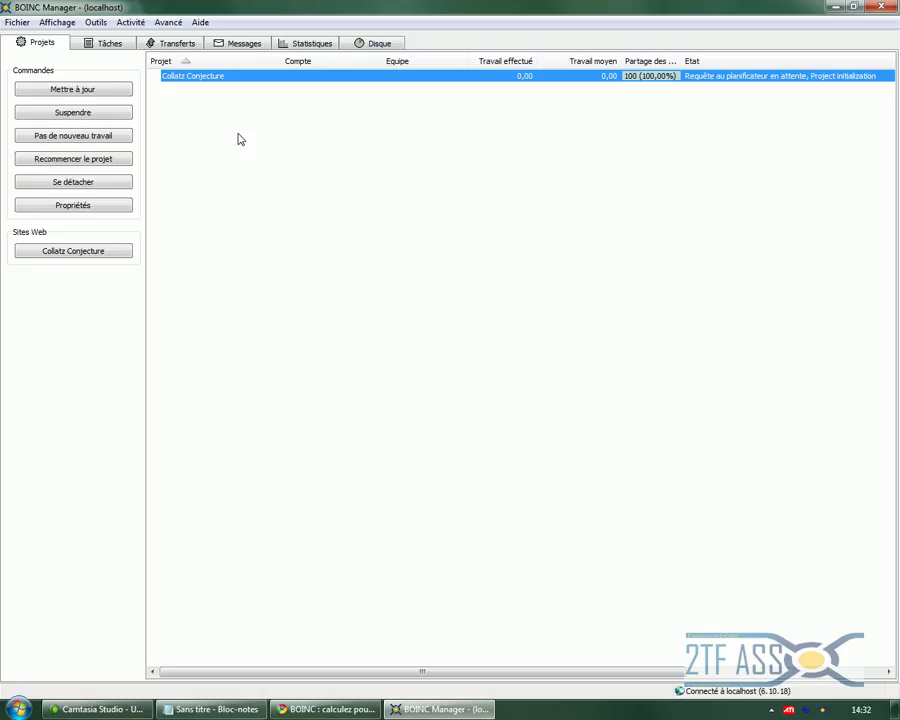
- Look through the tasks, transfers, messages, statistics and disk usage views, and return to the projects list
click(78, 40)
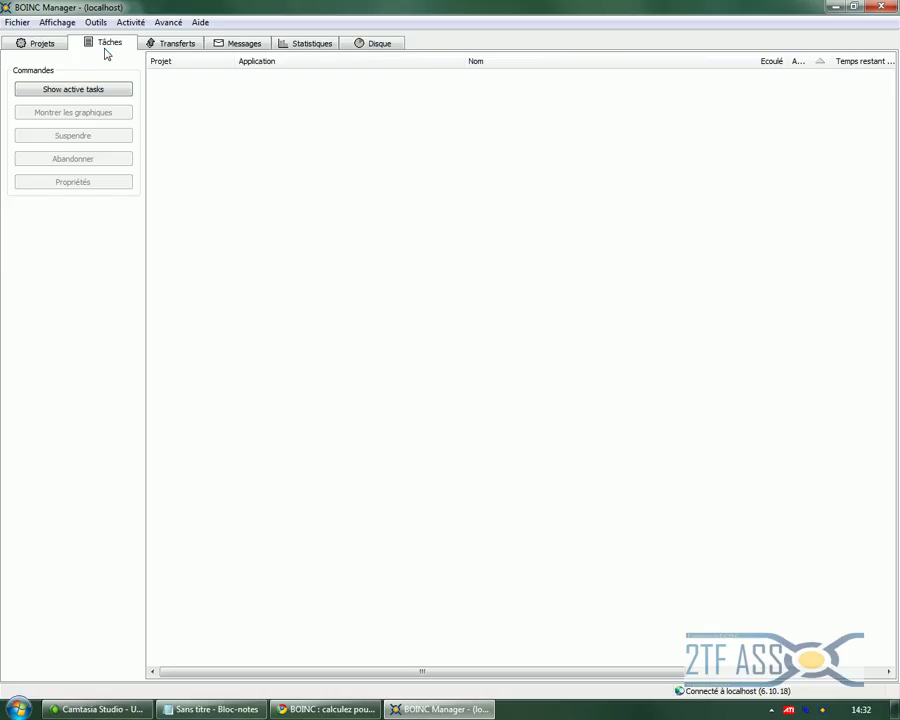
click(166, 46)
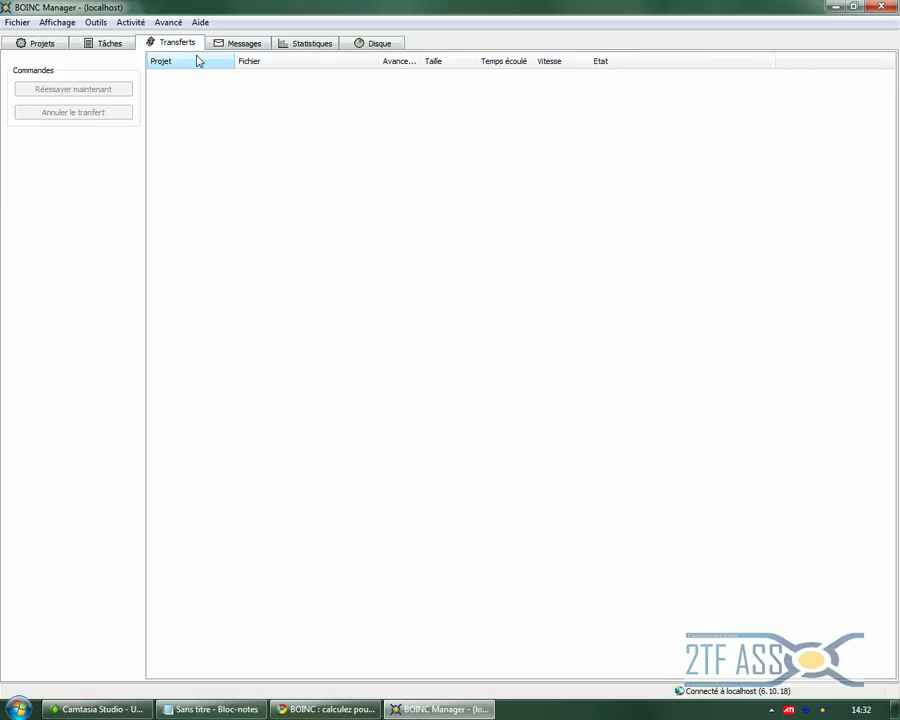
click(237, 46)
click(292, 46)
click(373, 45)
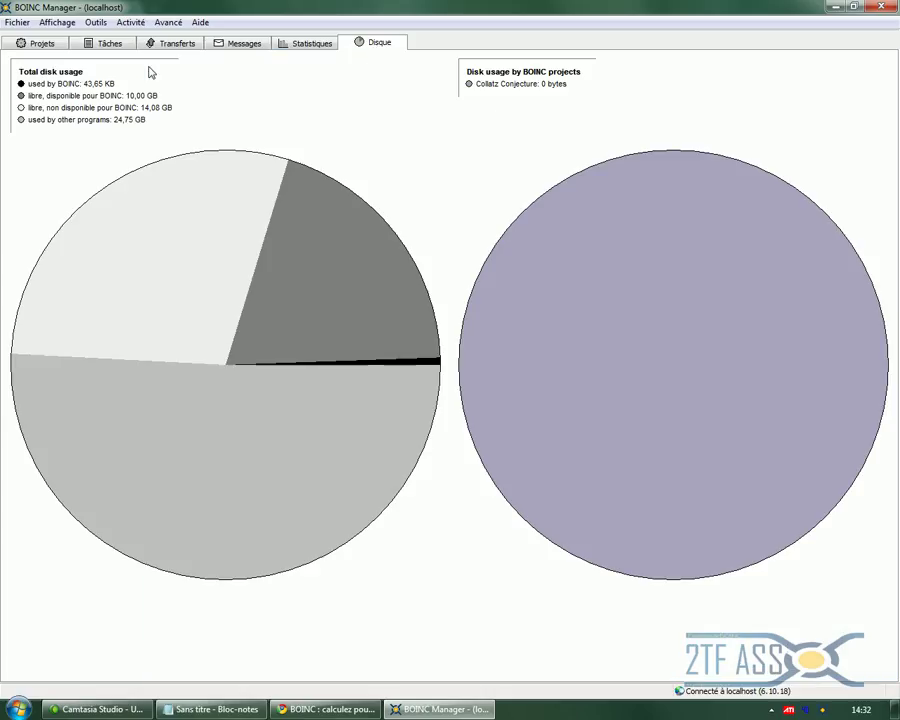
click(42, 44)
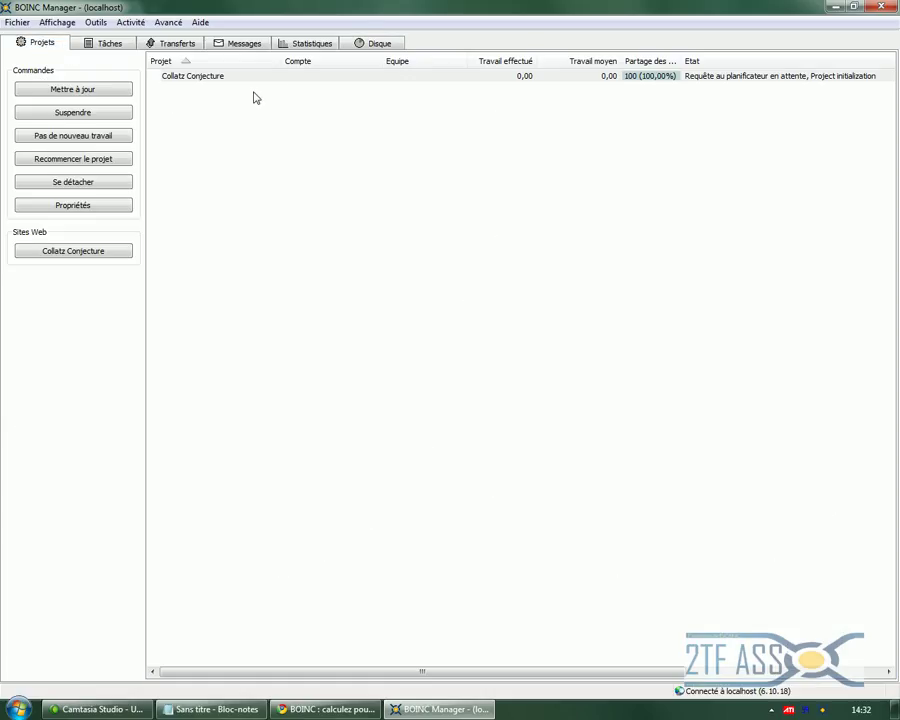
- Switch to Chrome, search for DNETC in a new tab, and open the DNETC@HOME website from the results
click(328, 709)
click(153, 10)
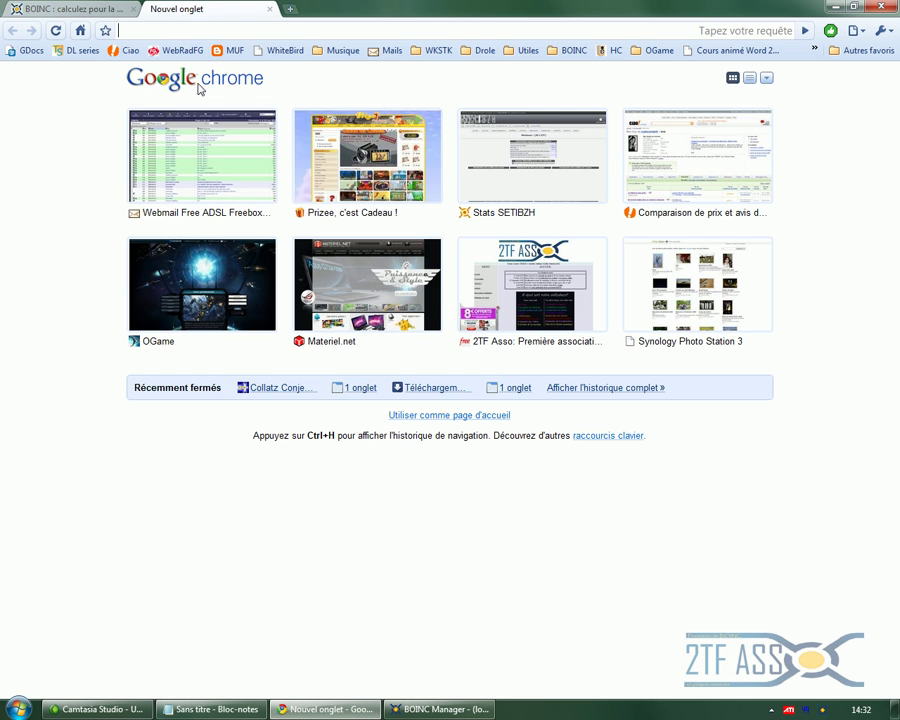
text(DNETC)
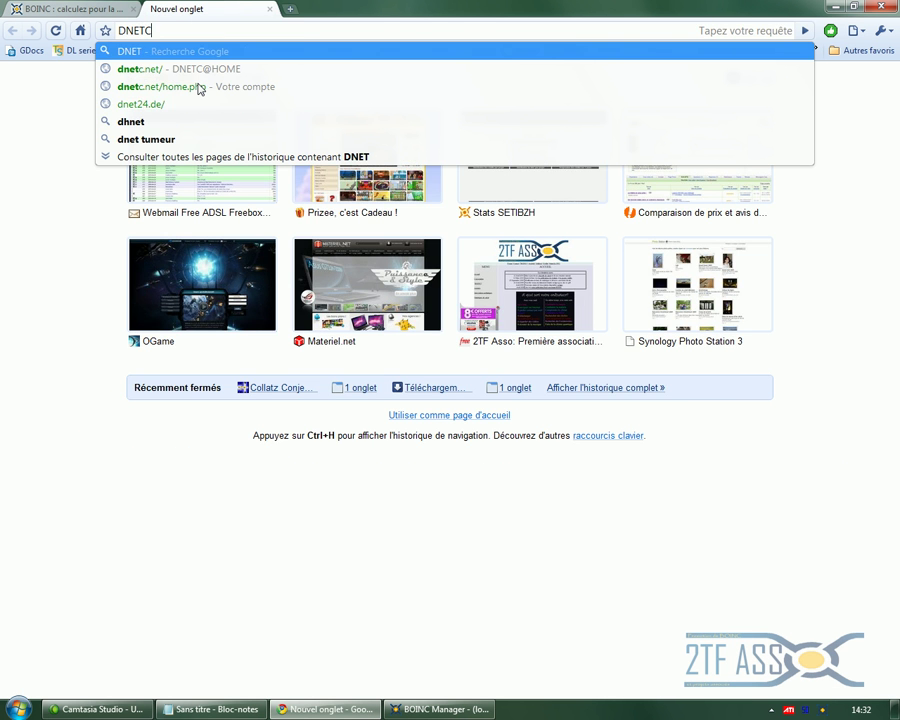
key(Return)
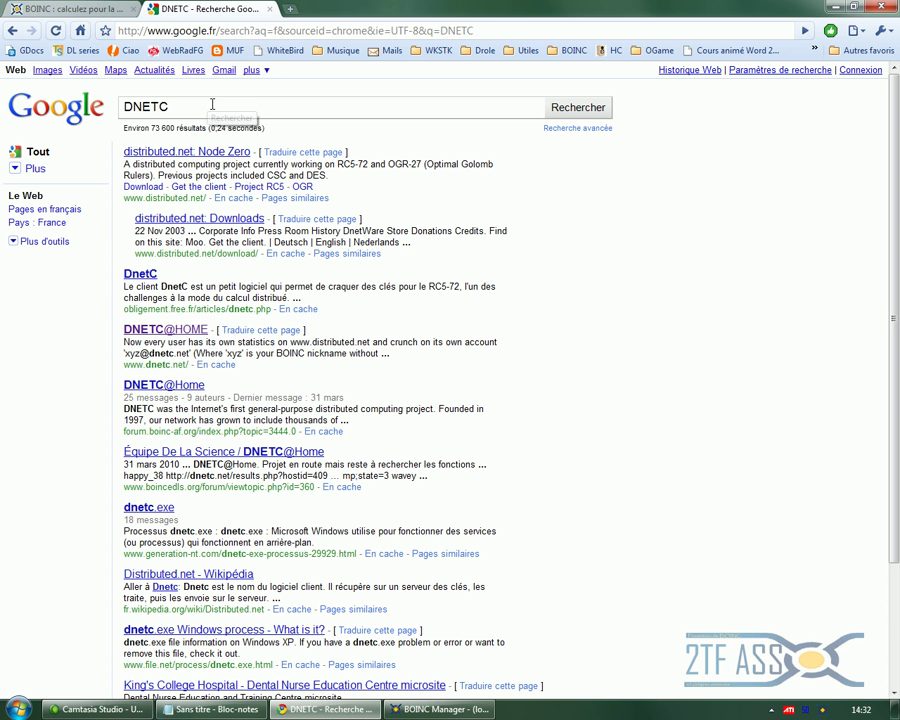
click(182, 331)
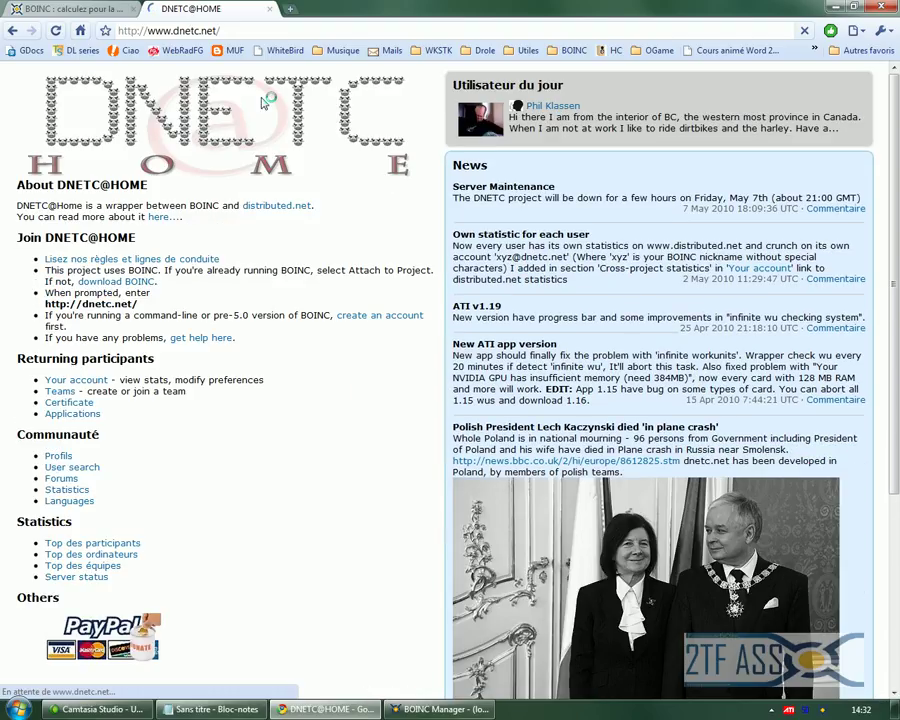
- Copy the DNETC@HOME site address, close its page, and close the browser to return to BOINC Manager
click(243, 33)
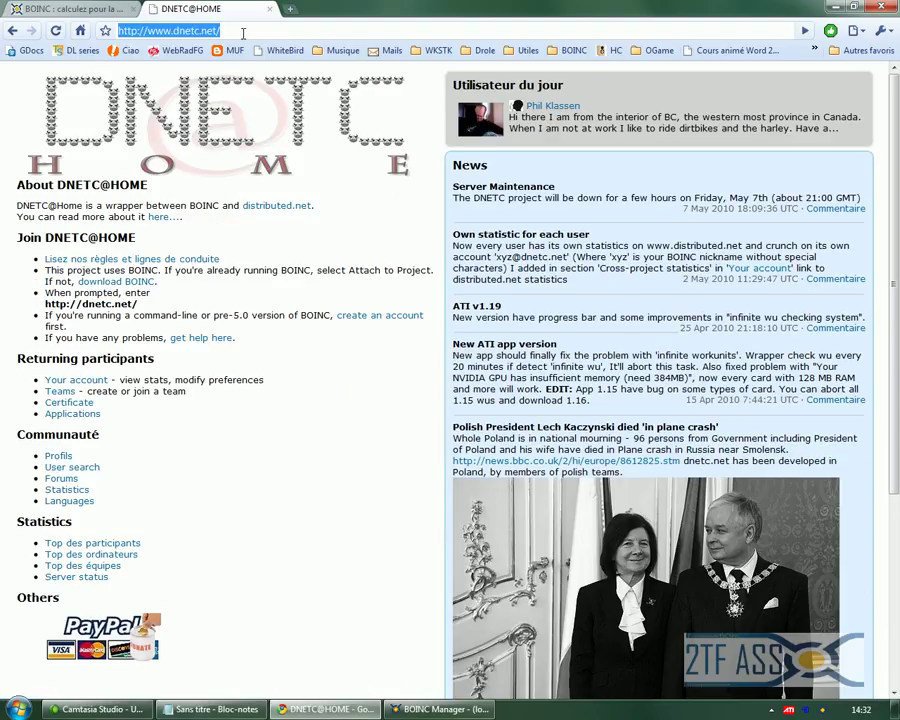
right_click(201, 31)
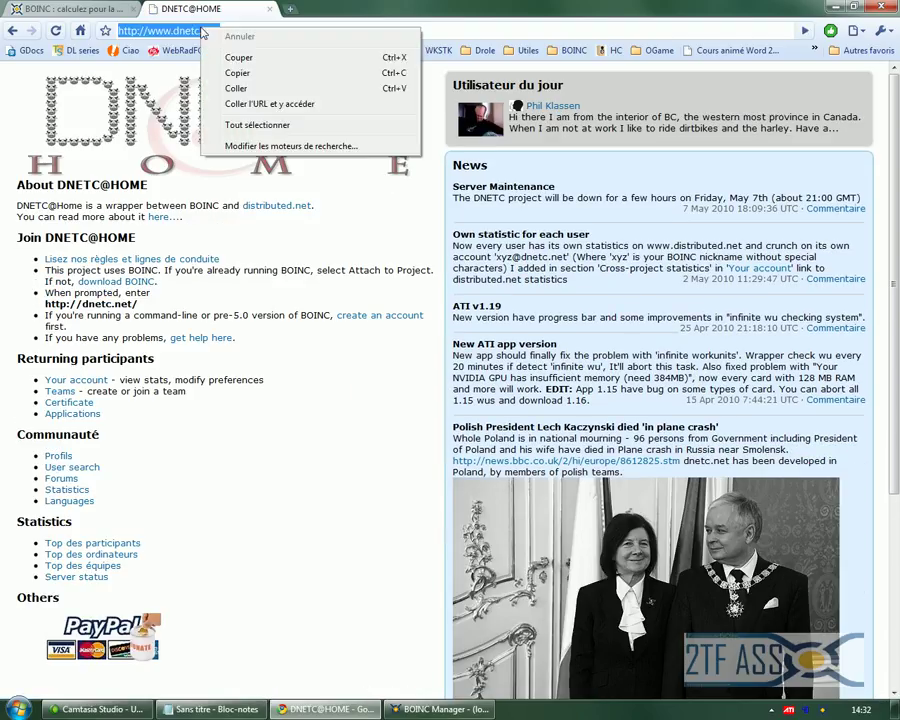
click(262, 75)
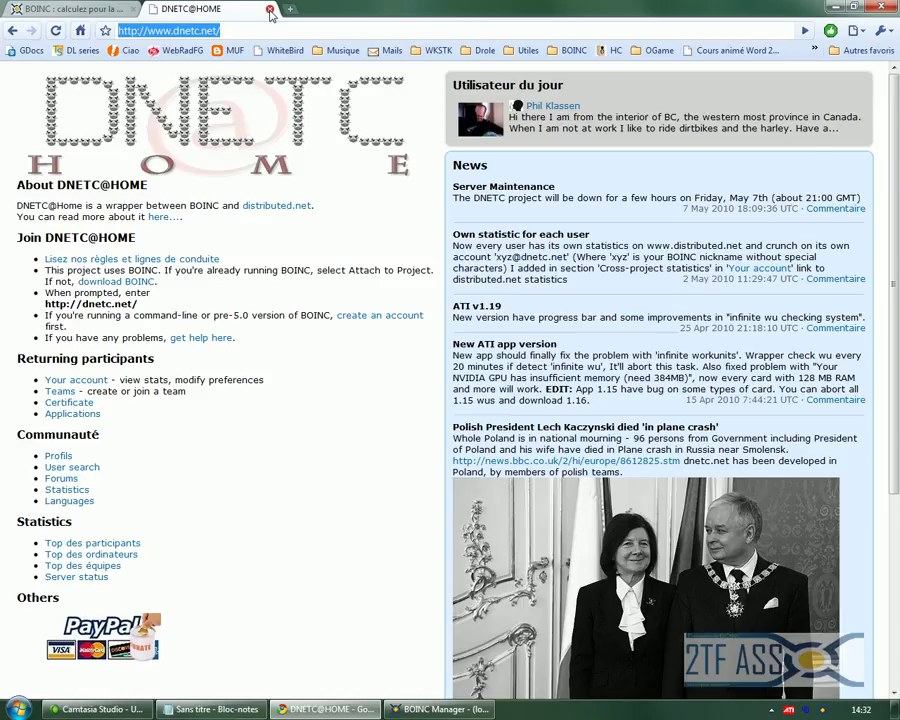
click(269, 10)
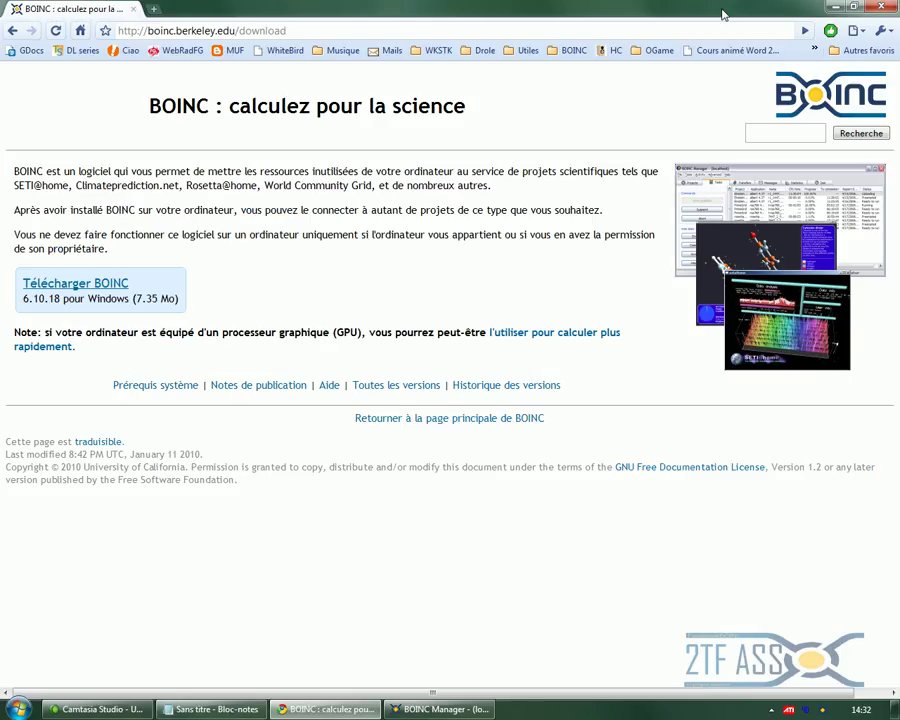
click(882, 7)
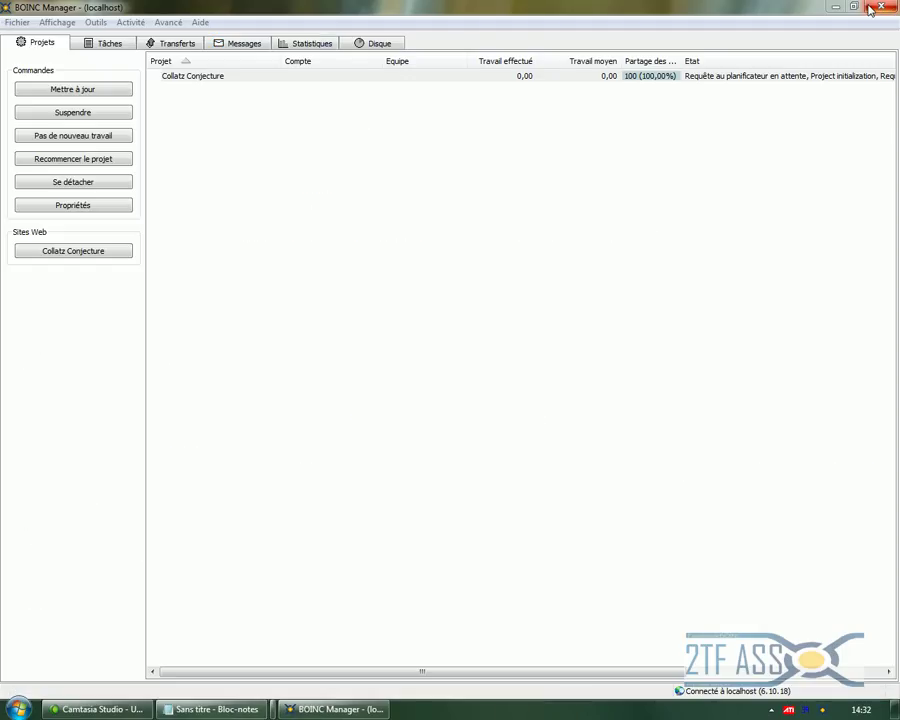
click(95, 22)
click(130, 38)
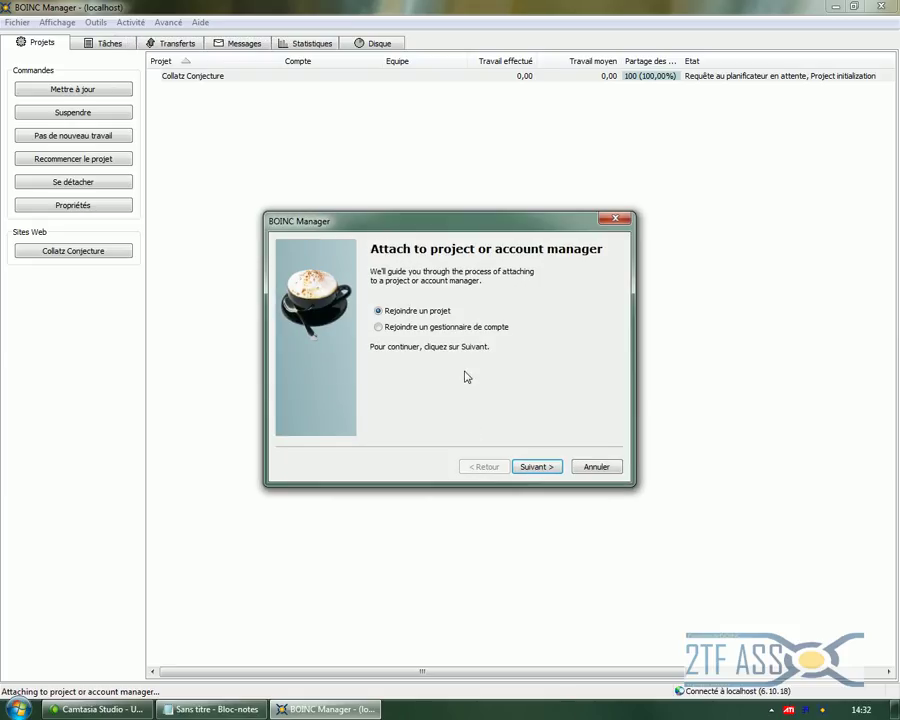
click(536, 467)
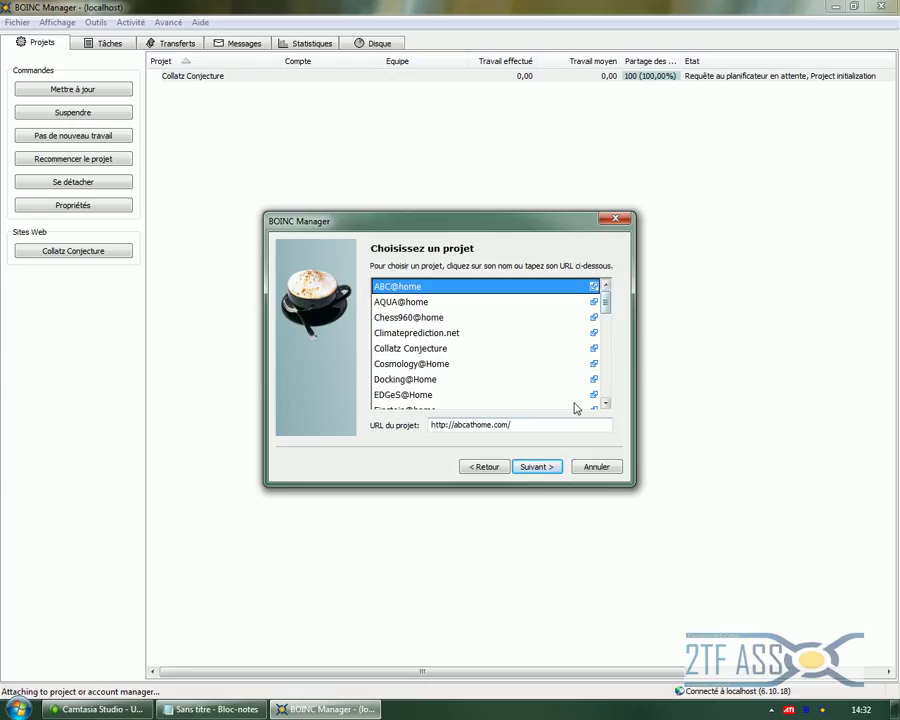
drag(528, 427, 382, 438)
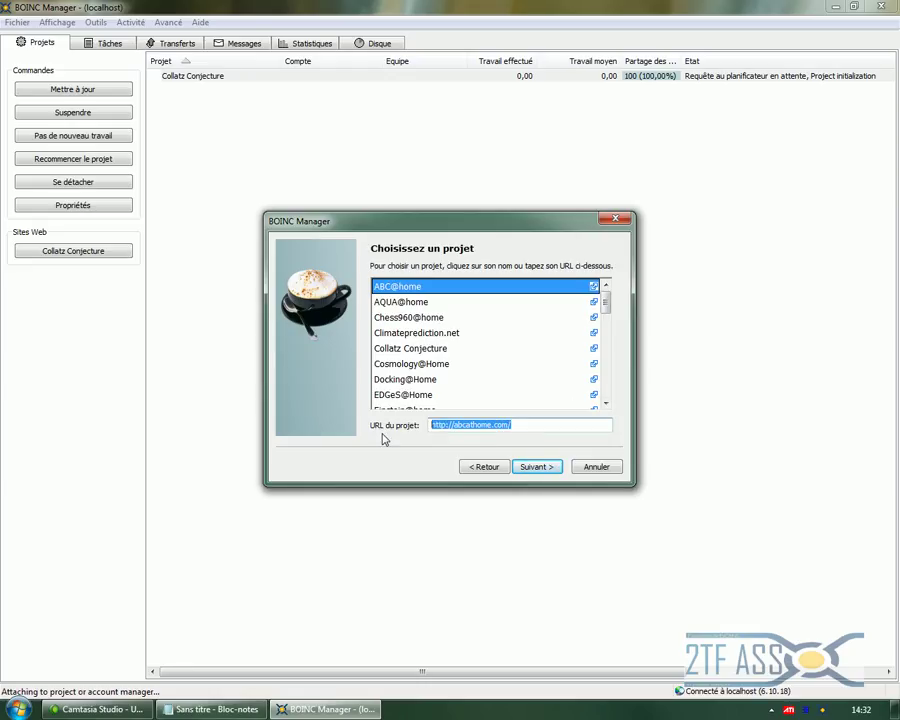
right_click(487, 426)
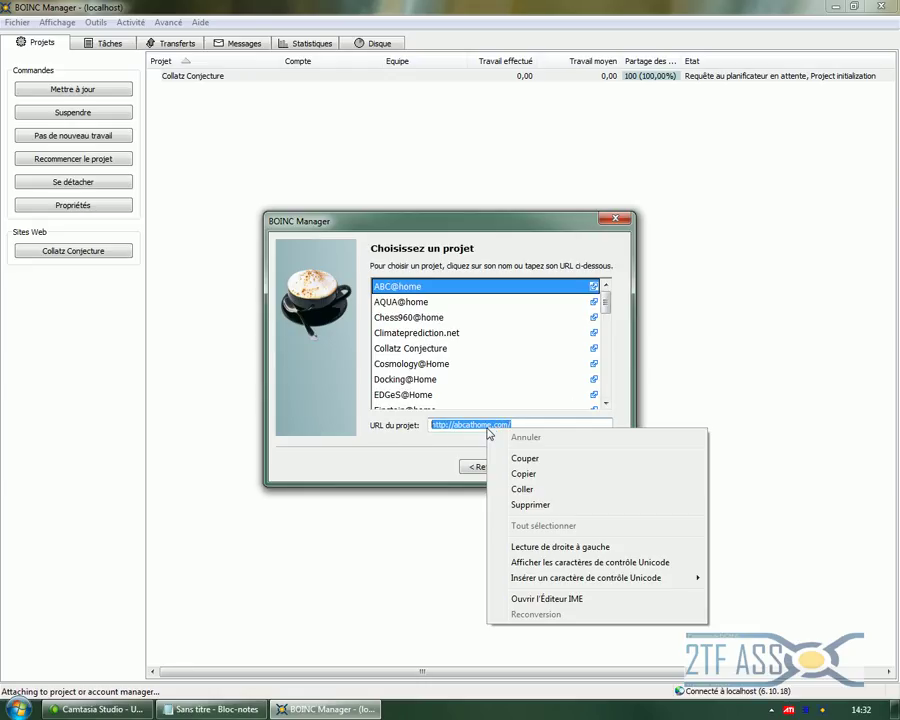
click(522, 489)
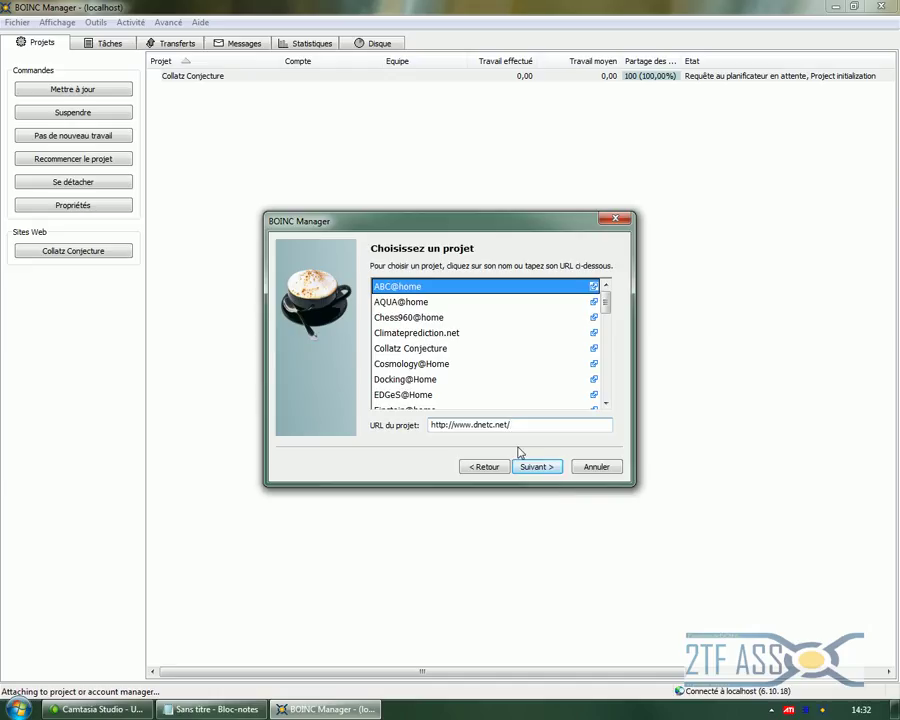
click(550, 468)
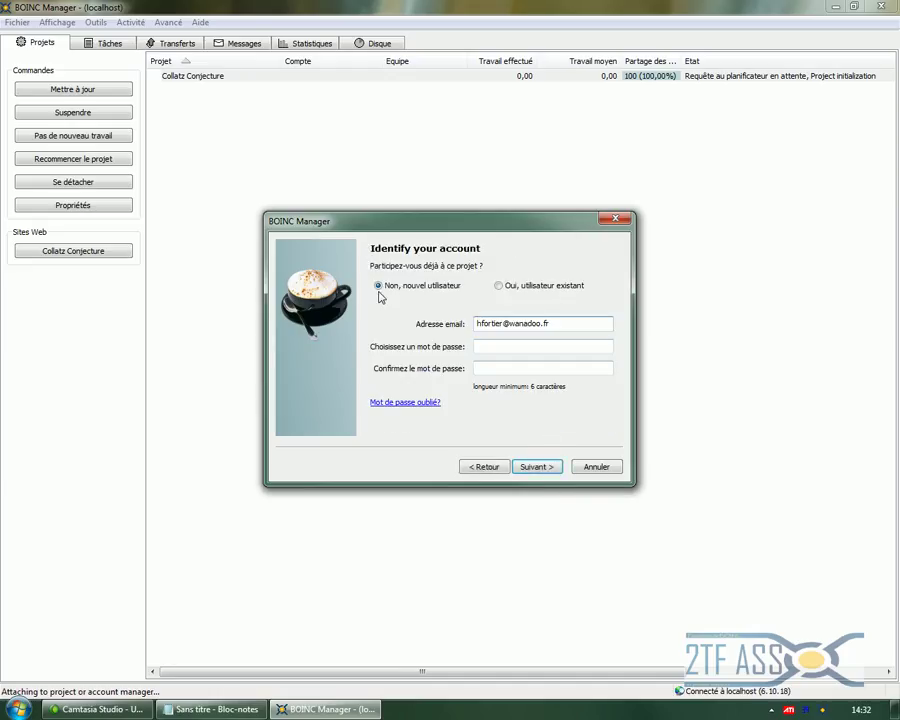
- Identify as an existing DNETC@HOME user with the account password, and finish the attach wizard
click(550, 290)
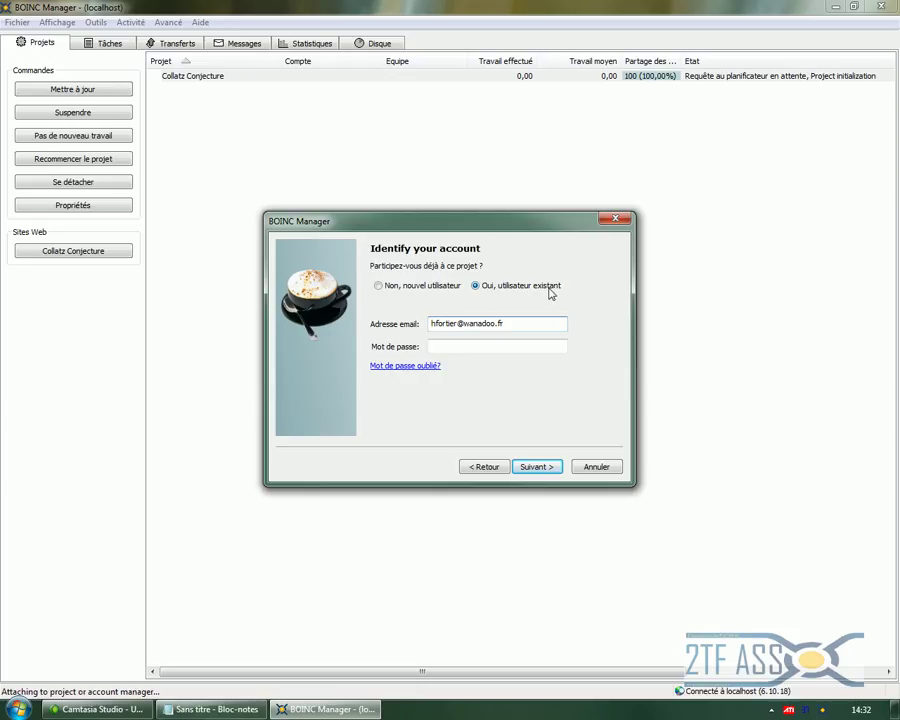
click(489, 346)
text(*****)
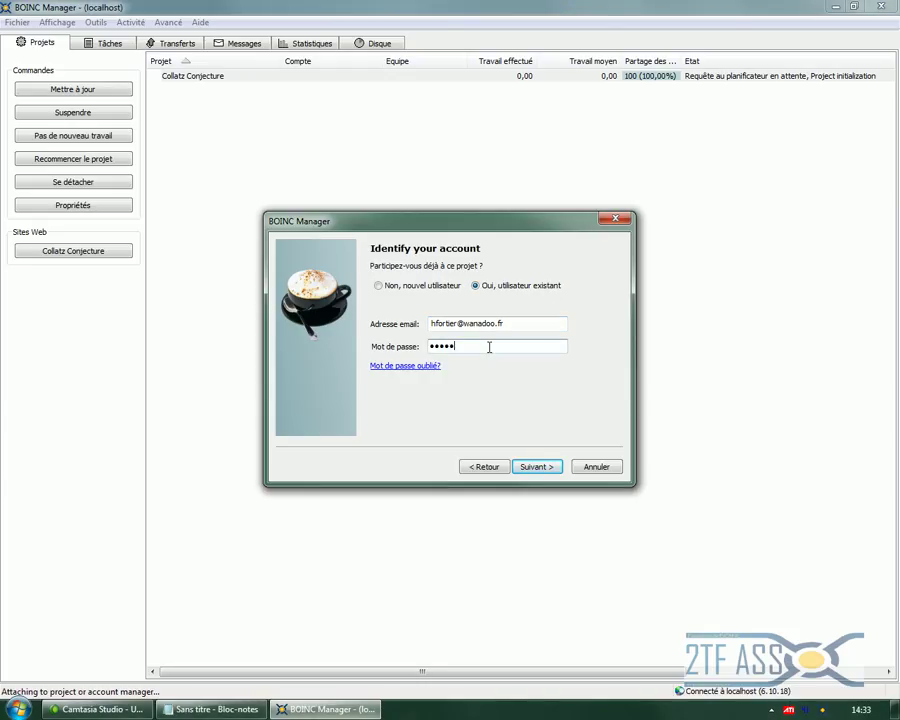
click(550, 466)
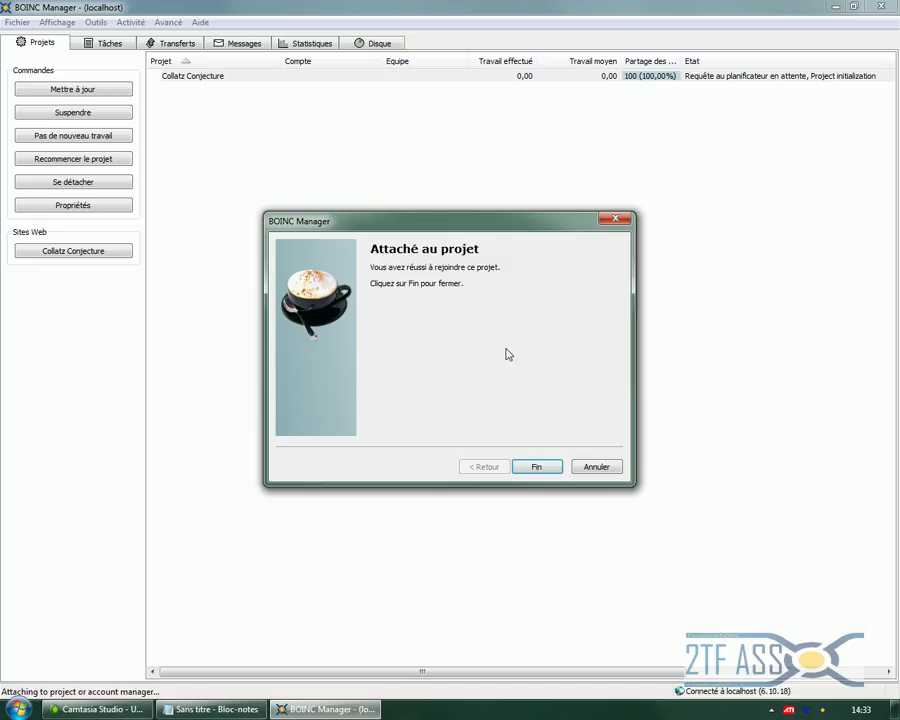
click(537, 468)
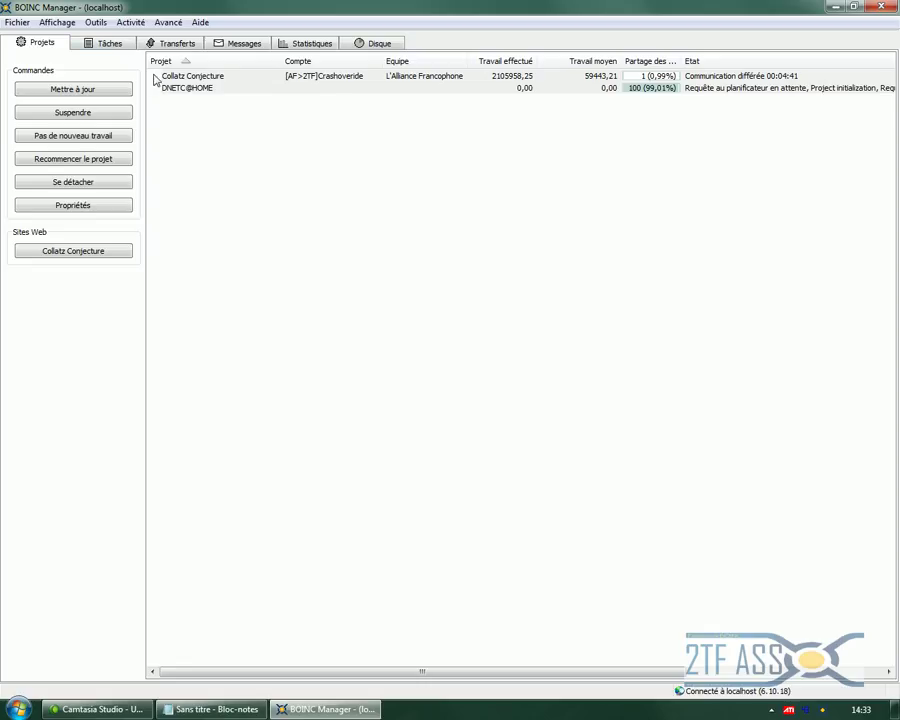
- Check the tasks list, return to the projects list, and select Collatz Conjecture
click(105, 44)
click(42, 42)
click(195, 79)
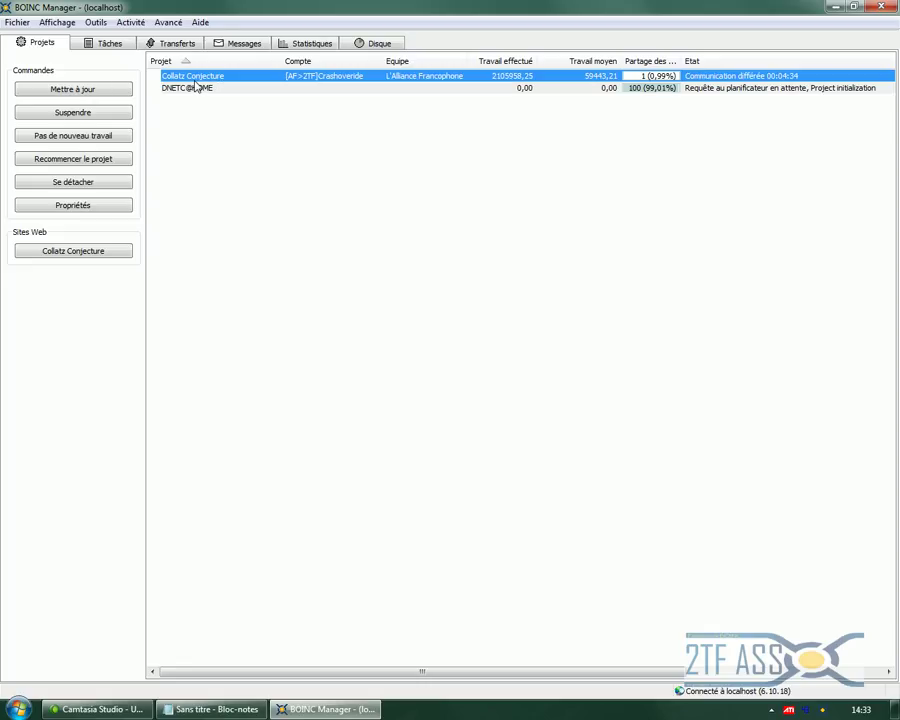
- Set network activity to always available and set BOINC to compute permanently, regardless of preferences
click(96, 24)
mouse_move(65, 24)
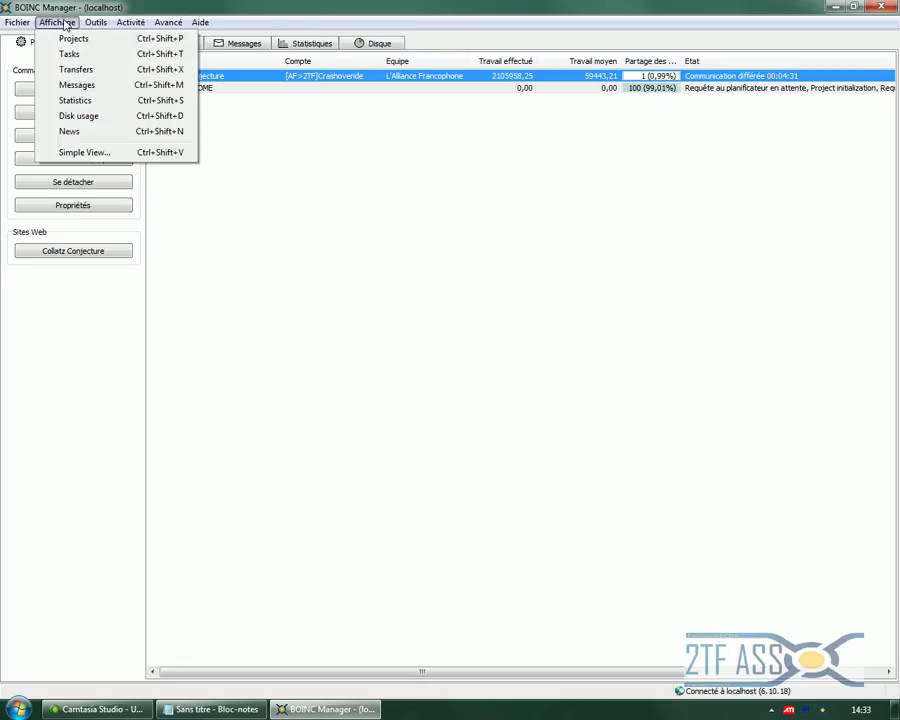
mouse_move(141, 28)
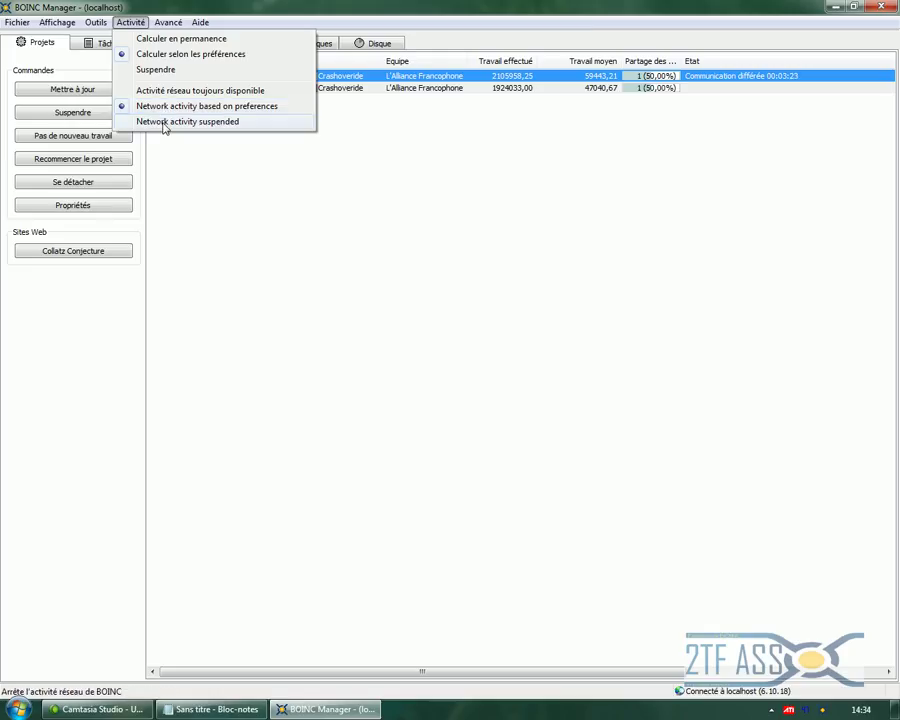
click(164, 91)
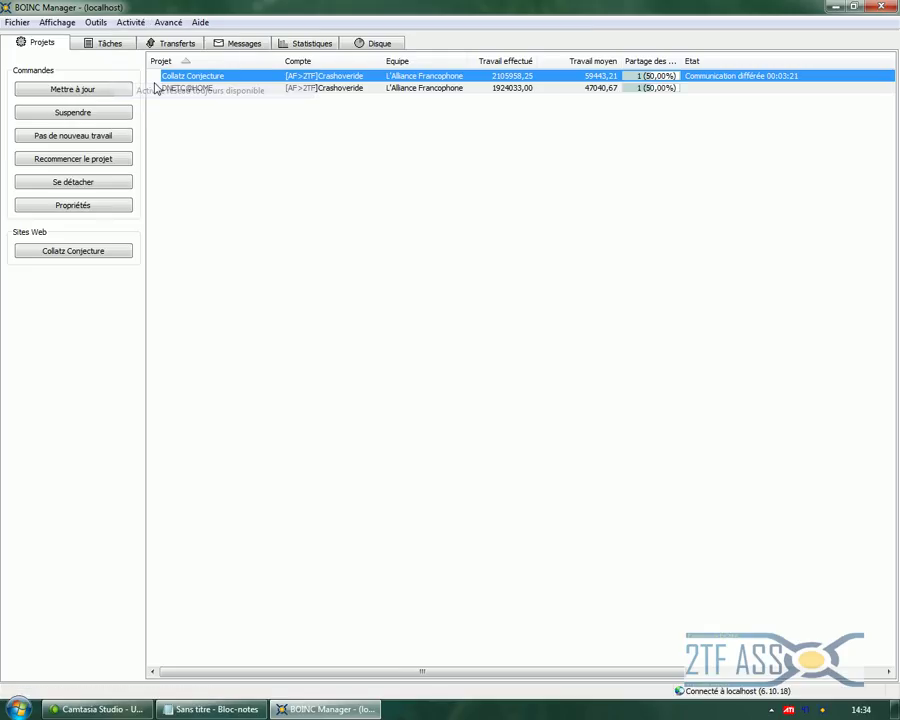
click(127, 23)
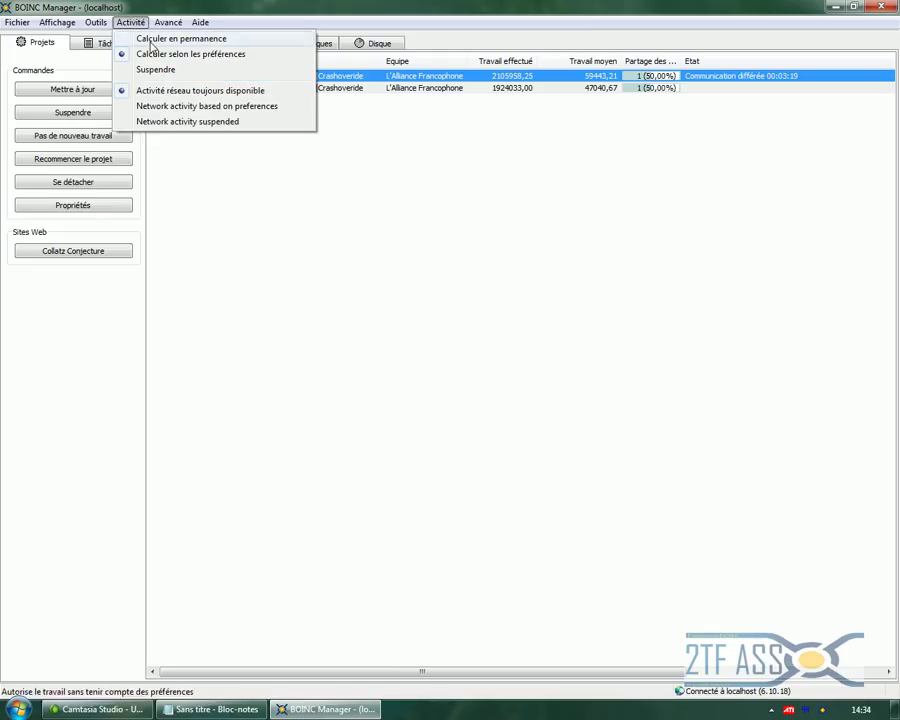
click(151, 45)
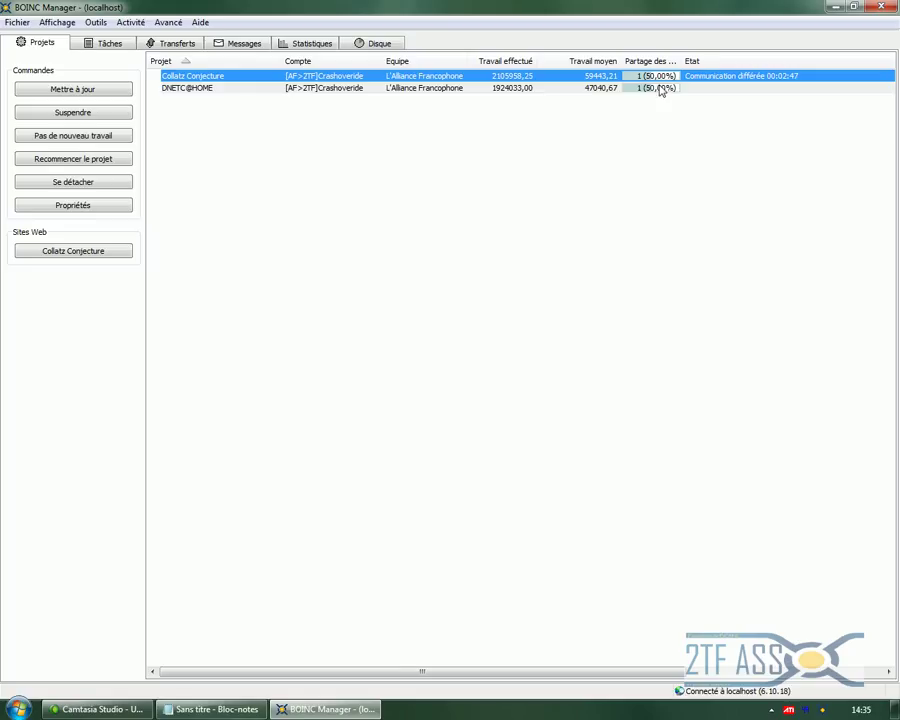
- Sort the tasks list by descending progress and examine the deadline and status of the running Collatz Conjecture GPU task
click(101, 45)
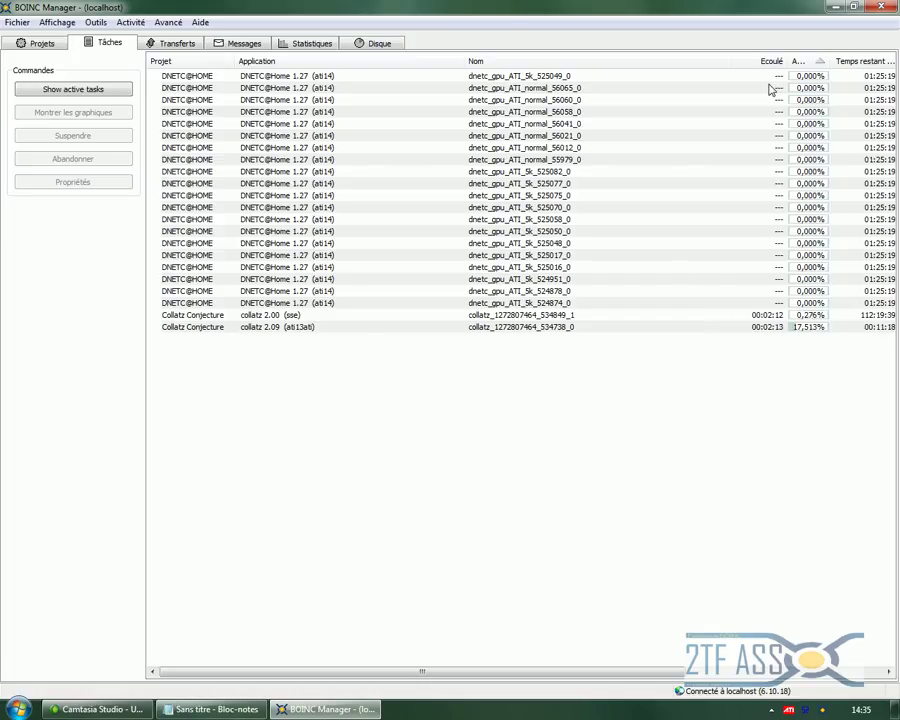
click(822, 61)
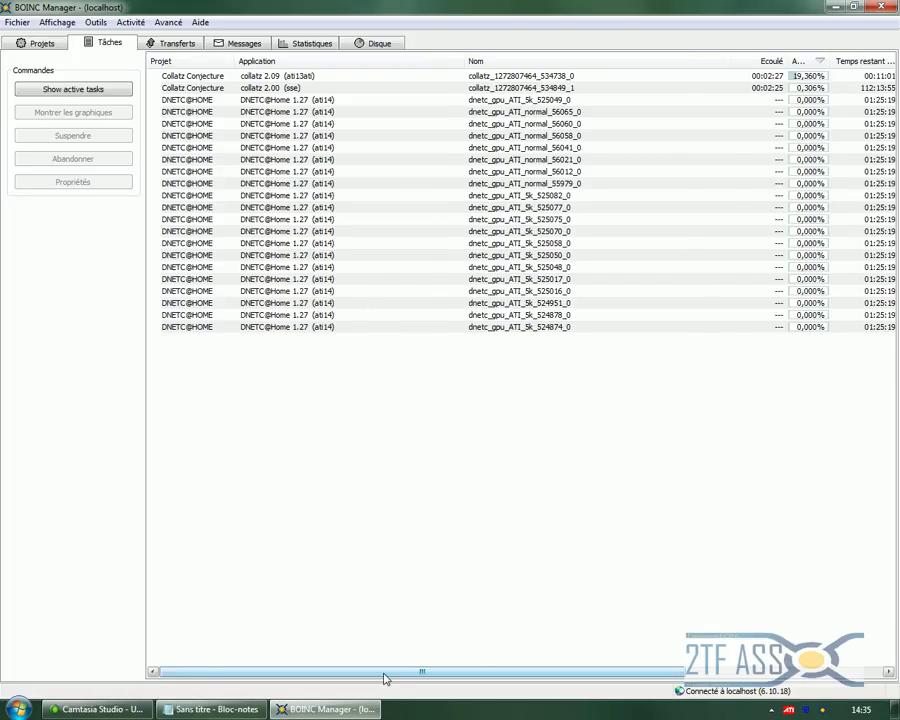
drag(420, 670, 629, 667)
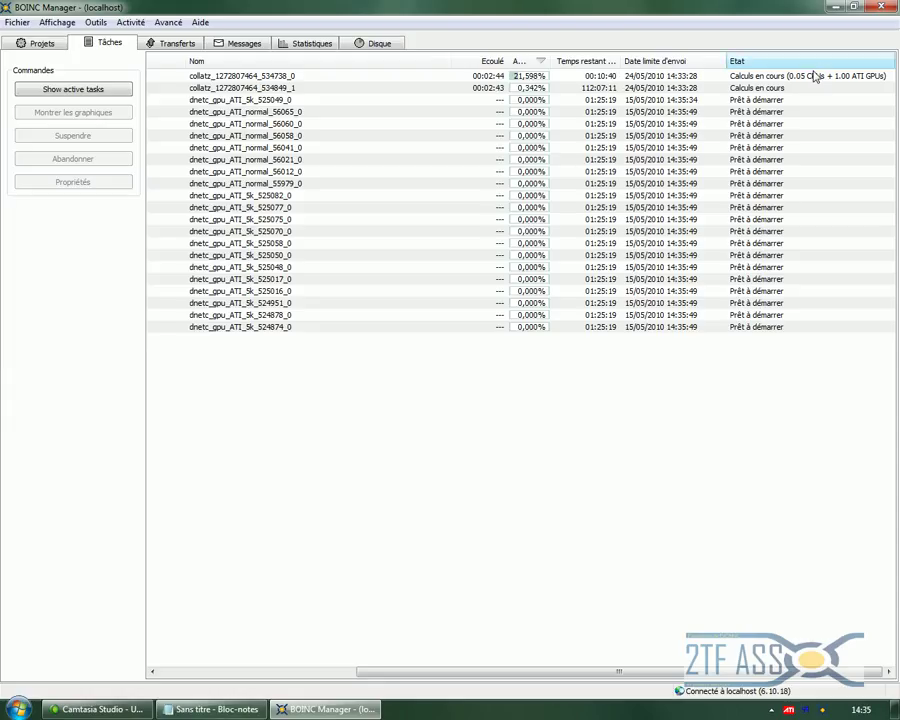
click(759, 80)
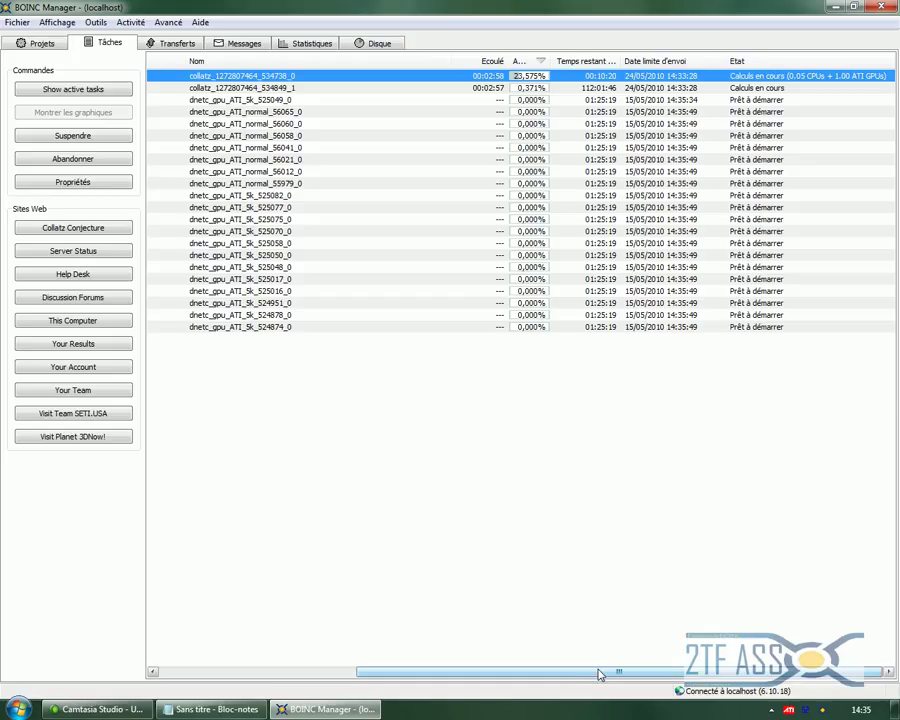
drag(597, 673, 358, 683)
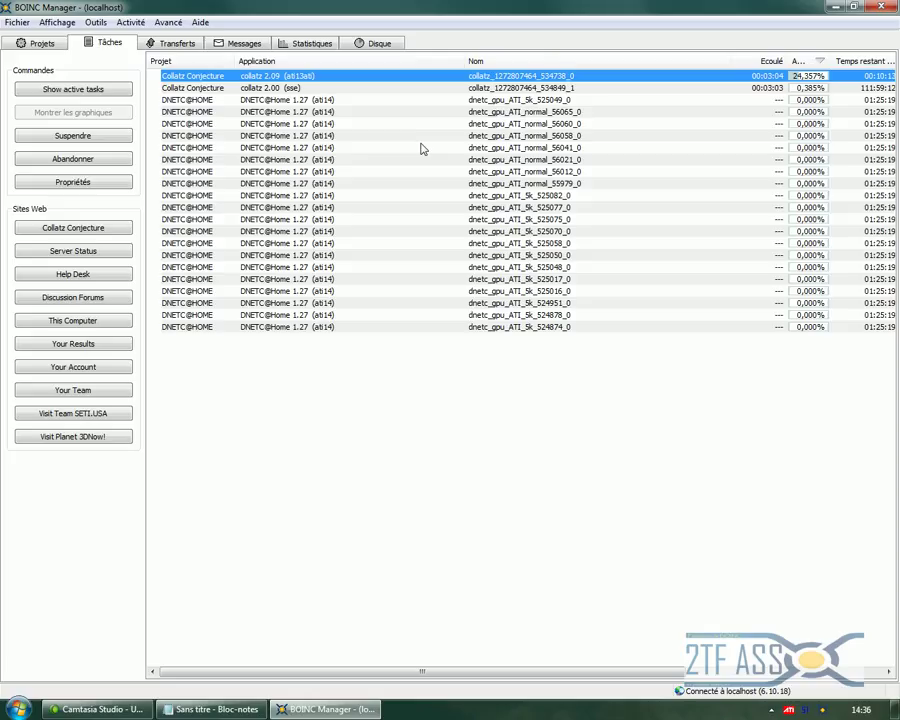
- Check the file transfers, then review the message log, examining the DNETC@HOME server messages and the task download entries
click(175, 43)
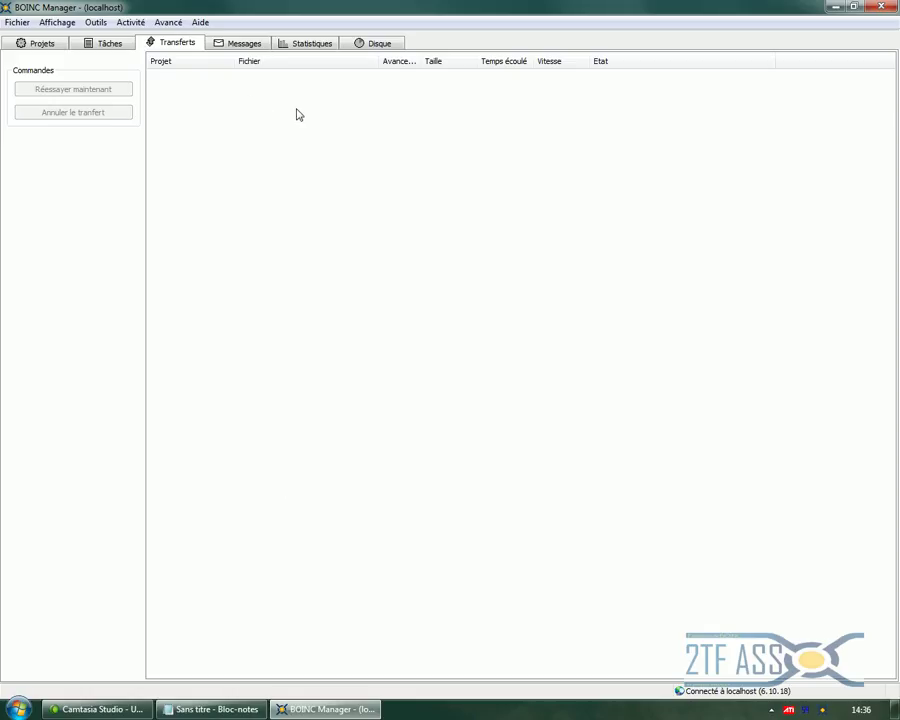
click(241, 45)
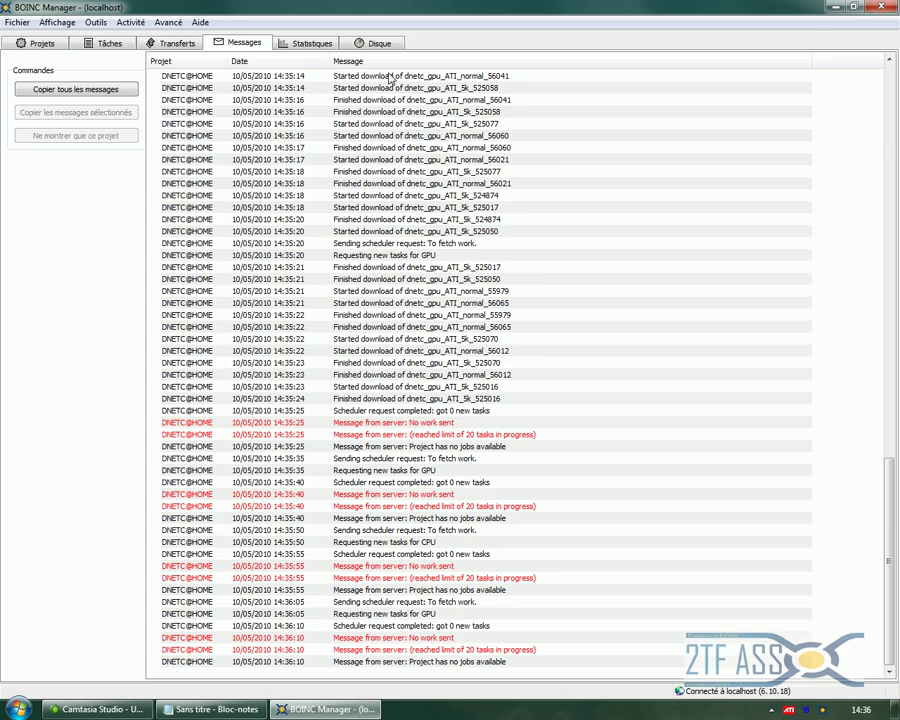
drag(887, 527, 888, 388)
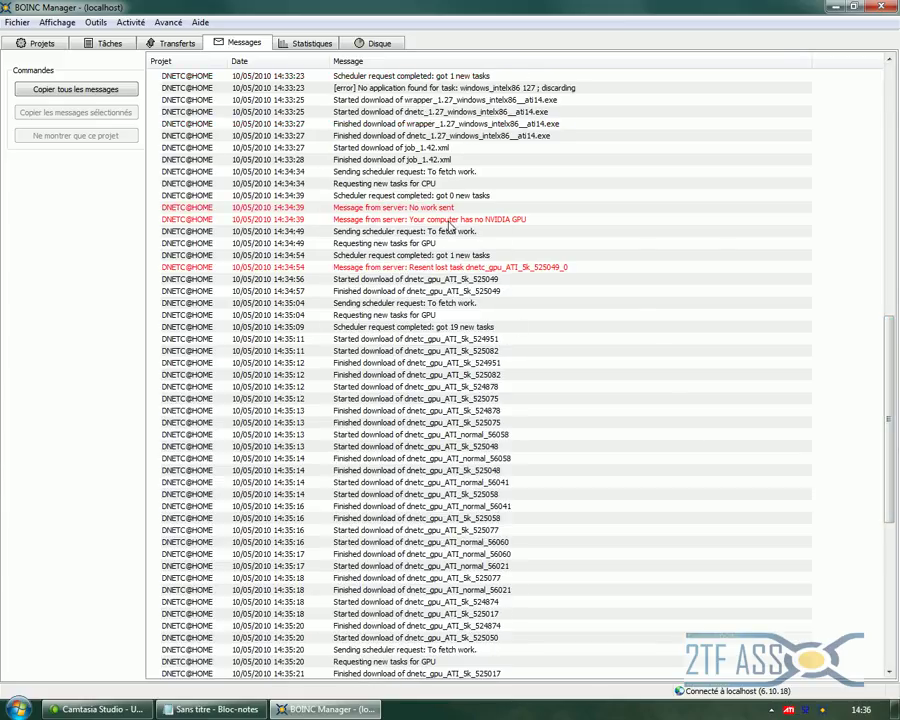
click(449, 220)
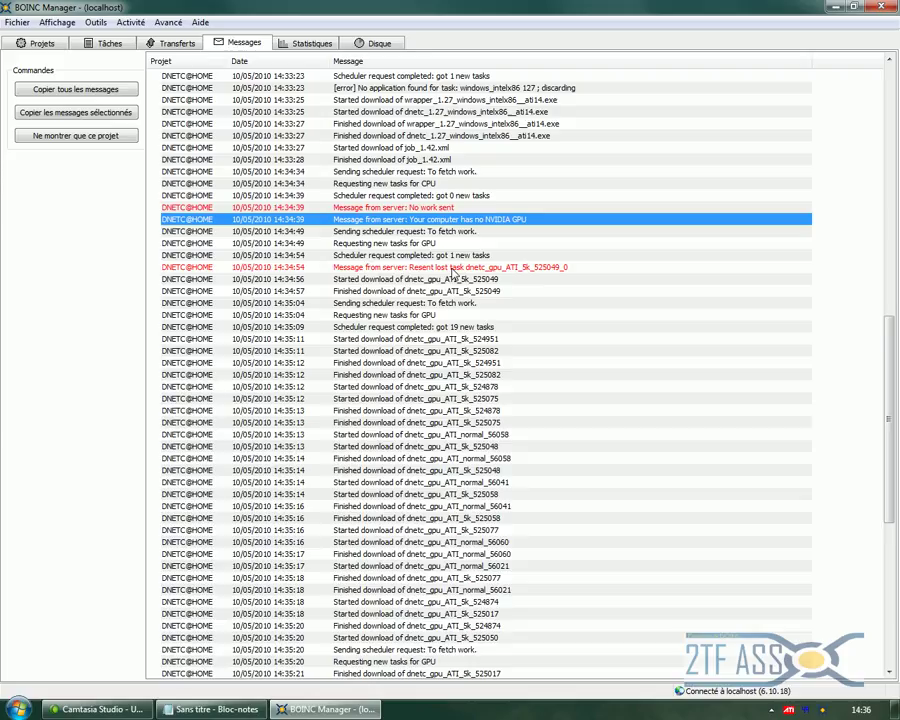
click(547, 269)
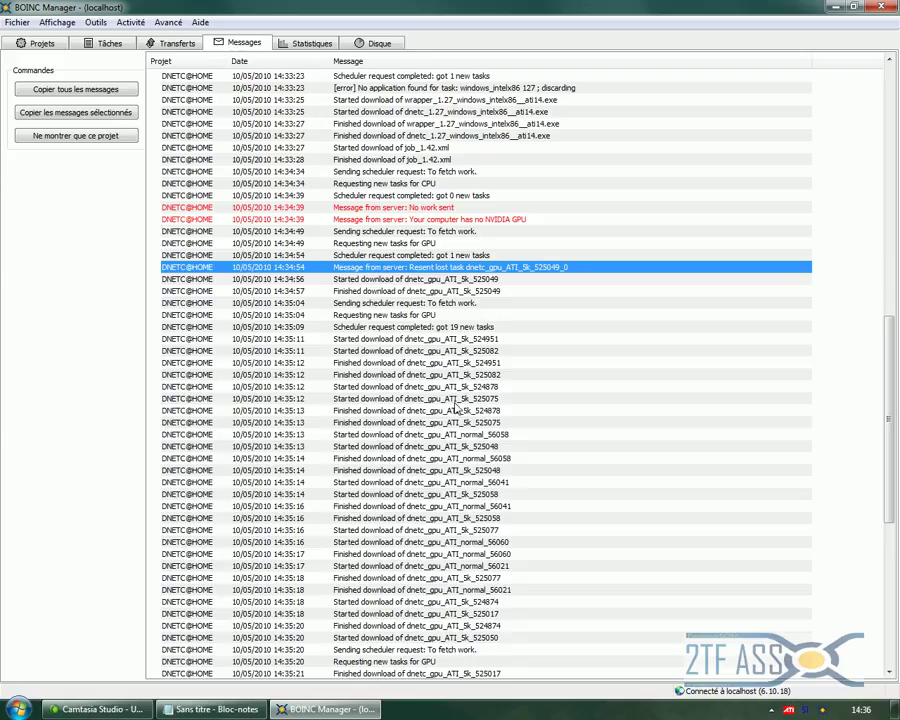
click(452, 400)
scroll(475, 402, down, 11)
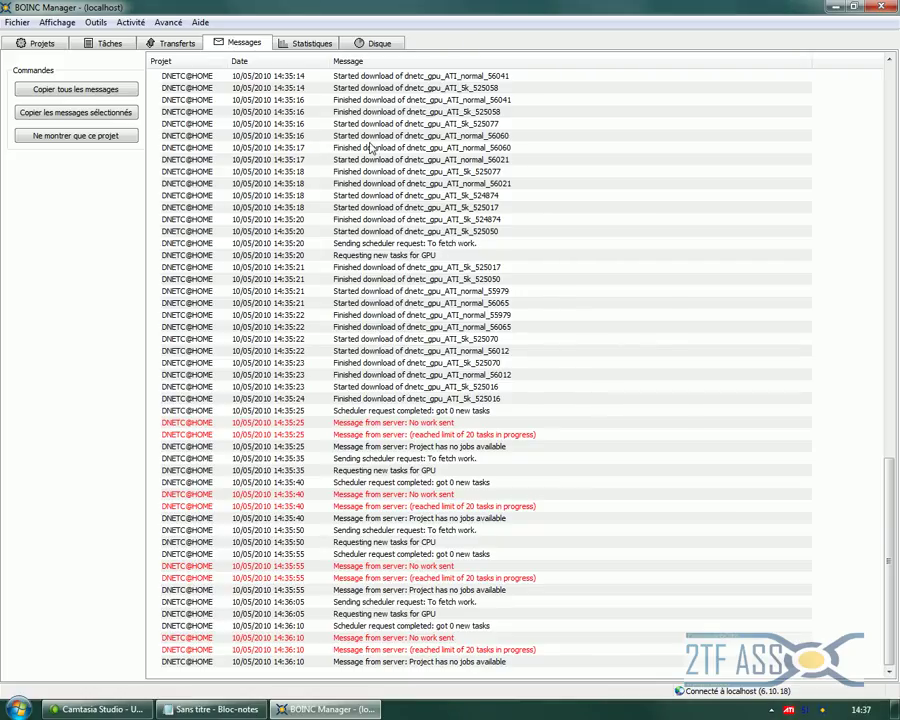
- View the statistics charts for user average, host total and host average credit, and return to the user total
click(312, 44)
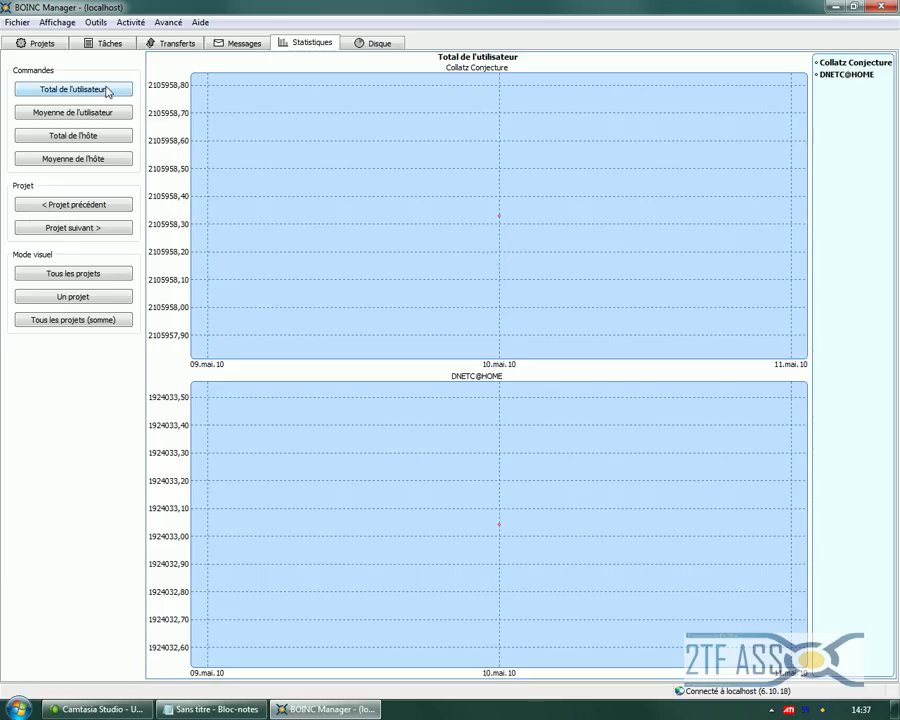
click(93, 117)
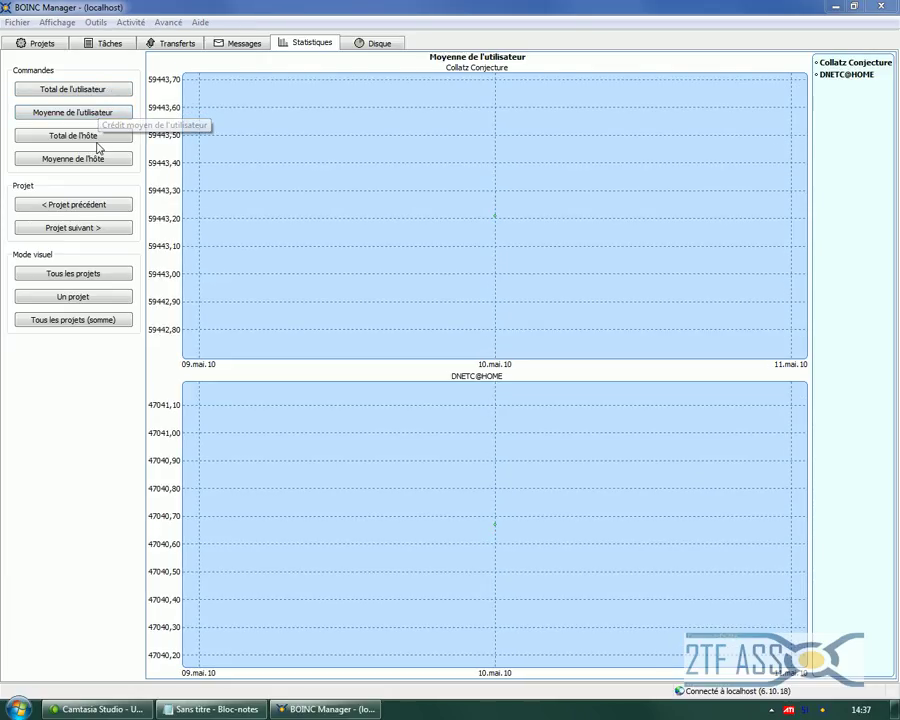
click(82, 140)
click(87, 162)
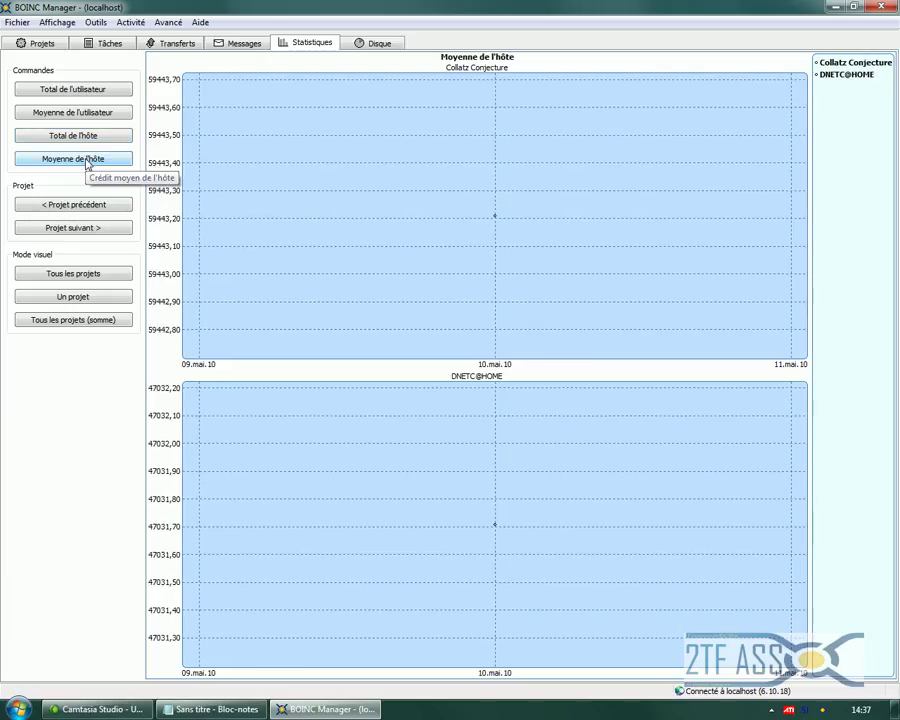
click(76, 90)
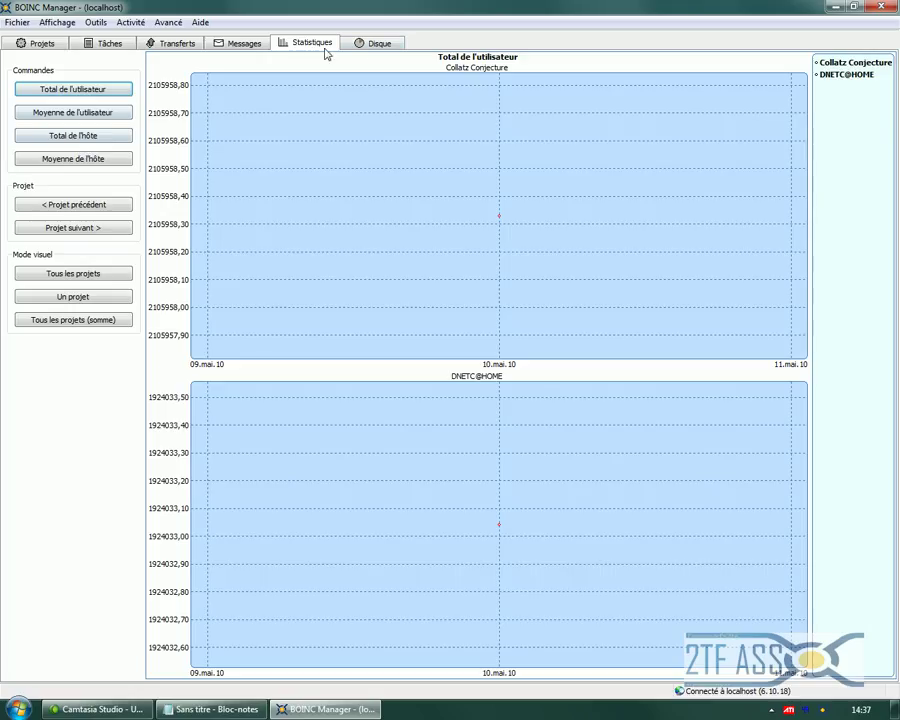
- Examine the total disk usage and the disk usage by BOINC project, and return to the projects list
click(372, 45)
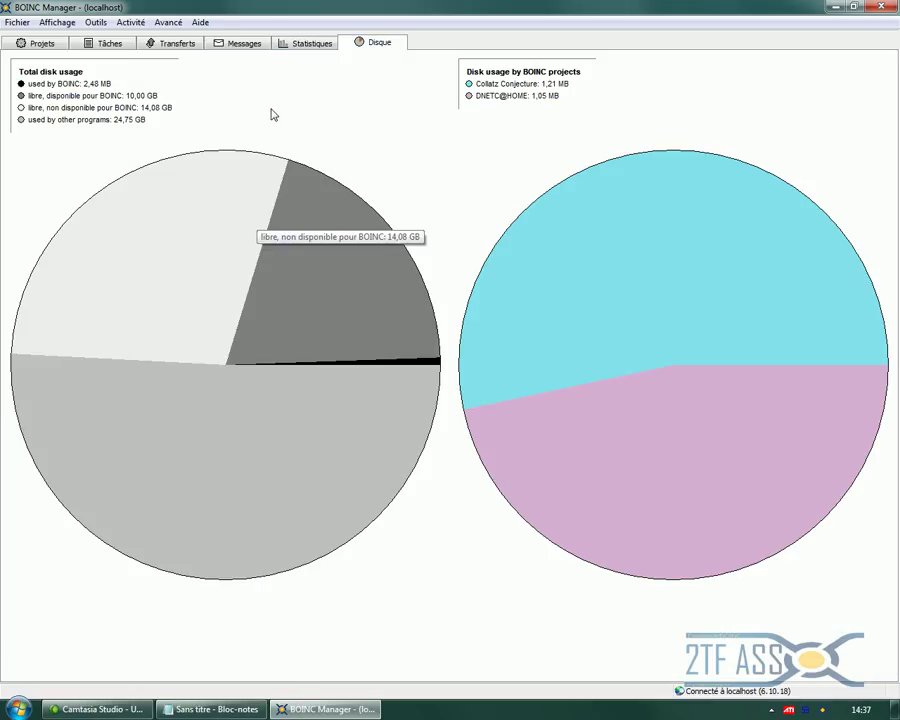
mouse_move(510, 352)
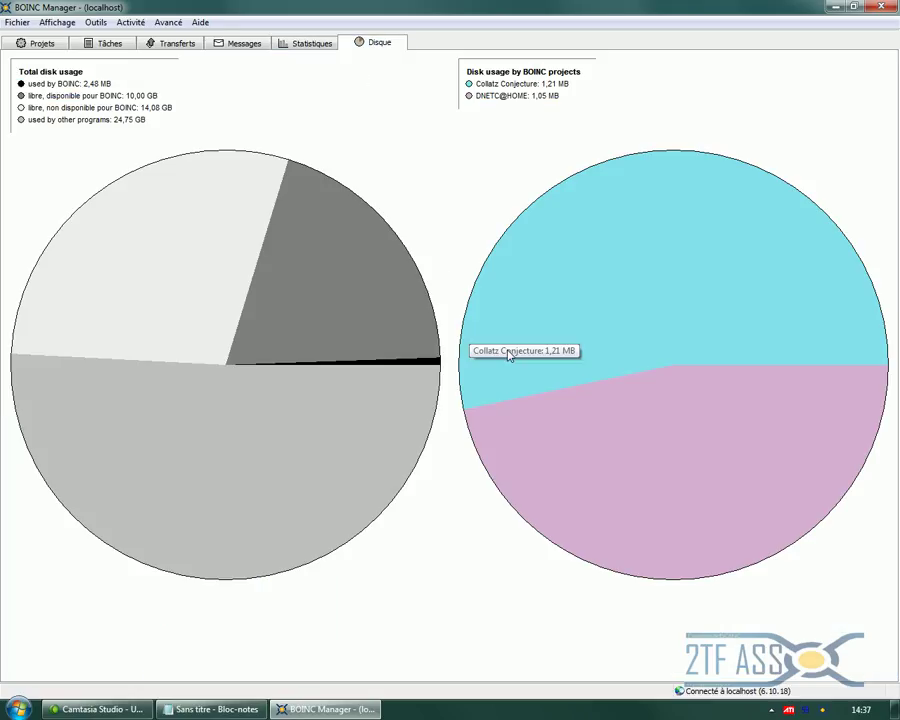
mouse_move(763, 495)
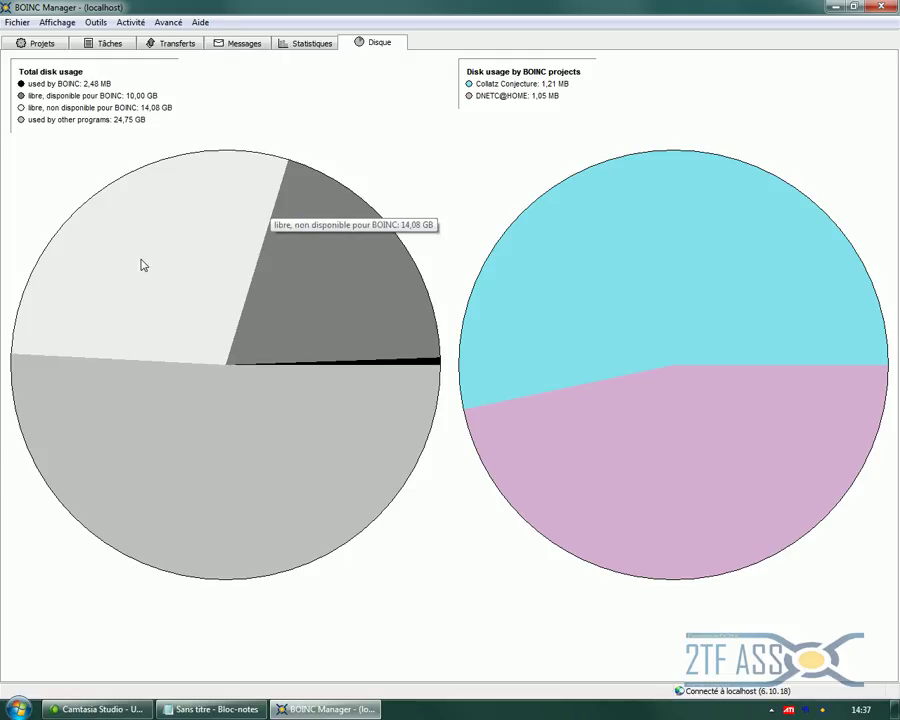
mouse_move(355, 453)
mouse_move(406, 366)
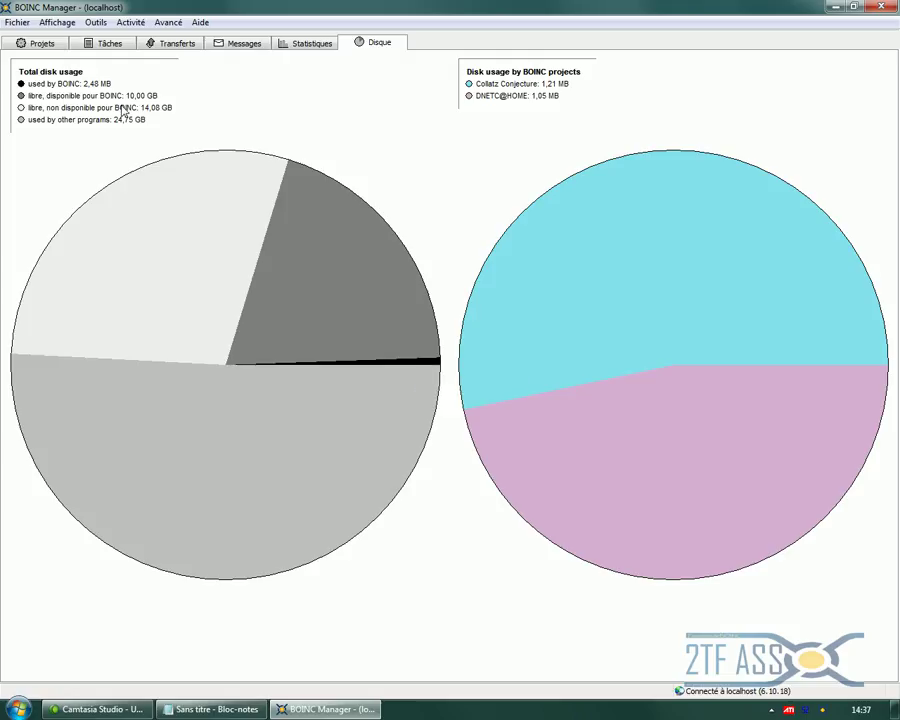
mouse_move(347, 307)
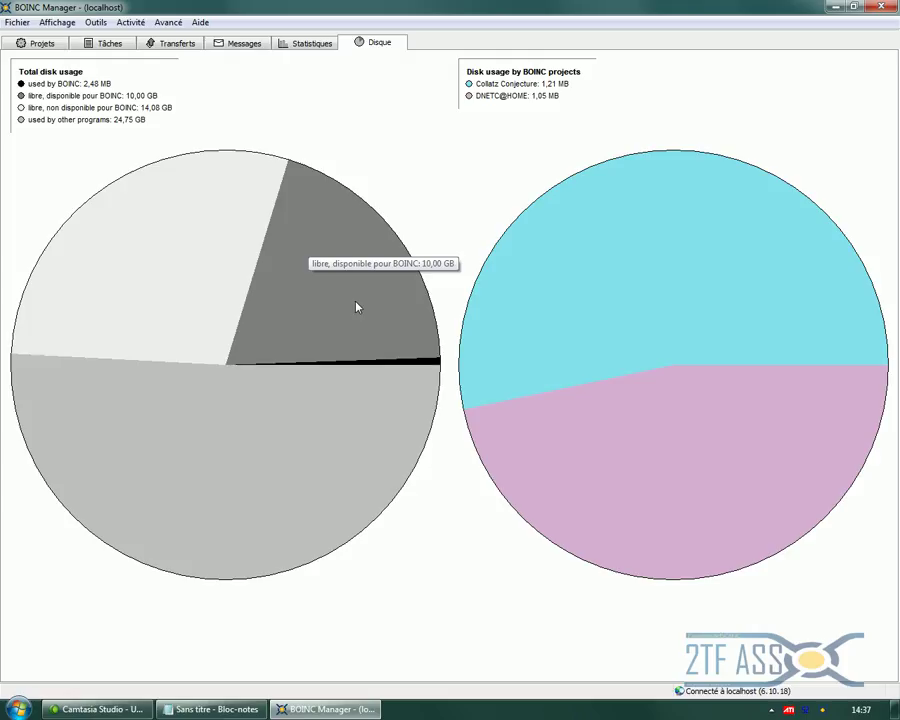
mouse_move(135, 245)
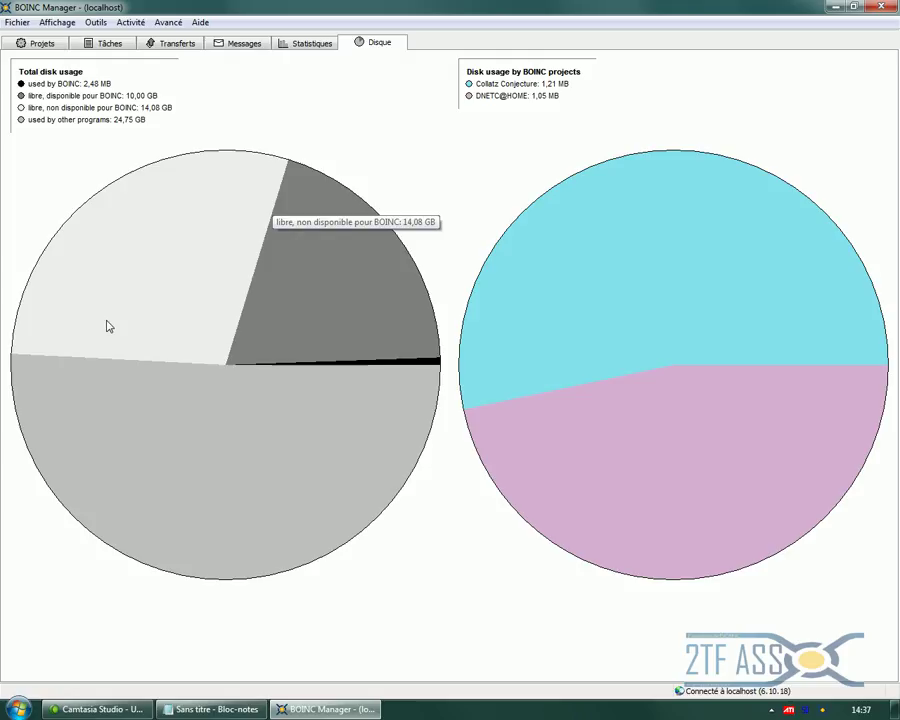
mouse_move(77, 393)
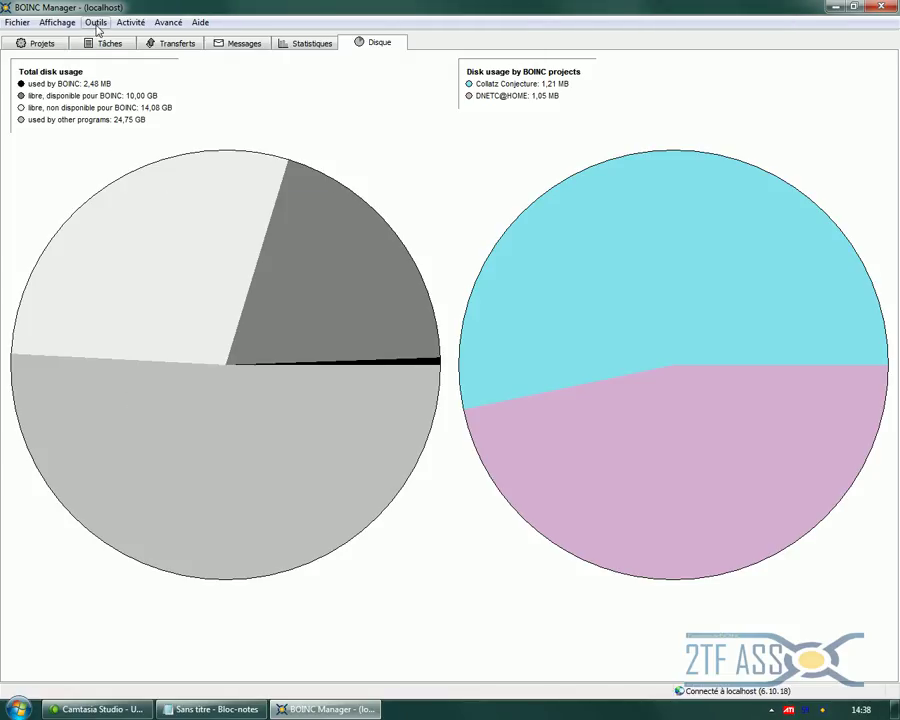
click(25, 40)
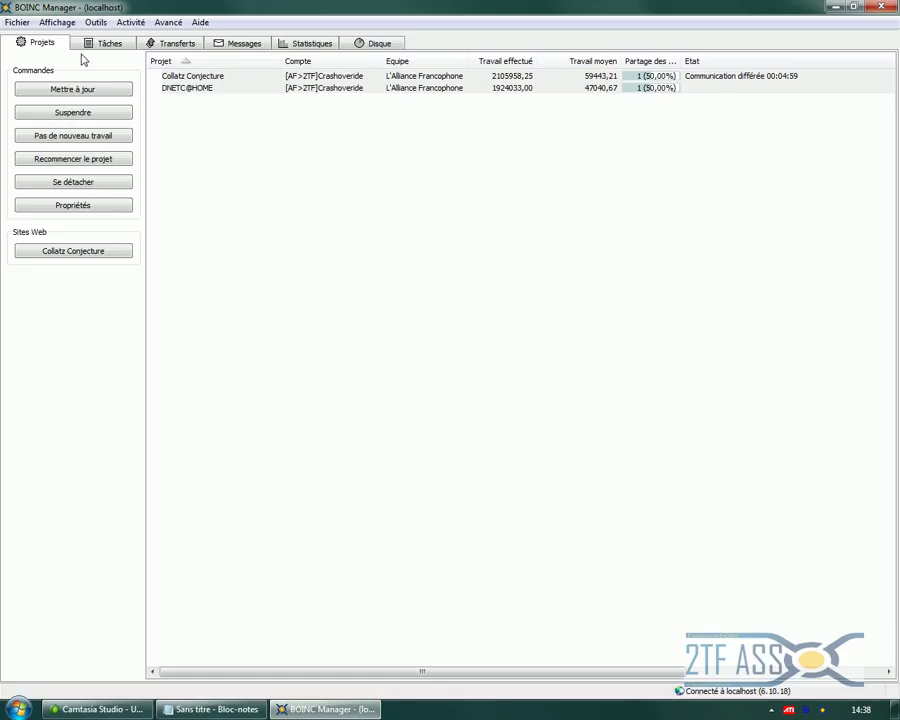